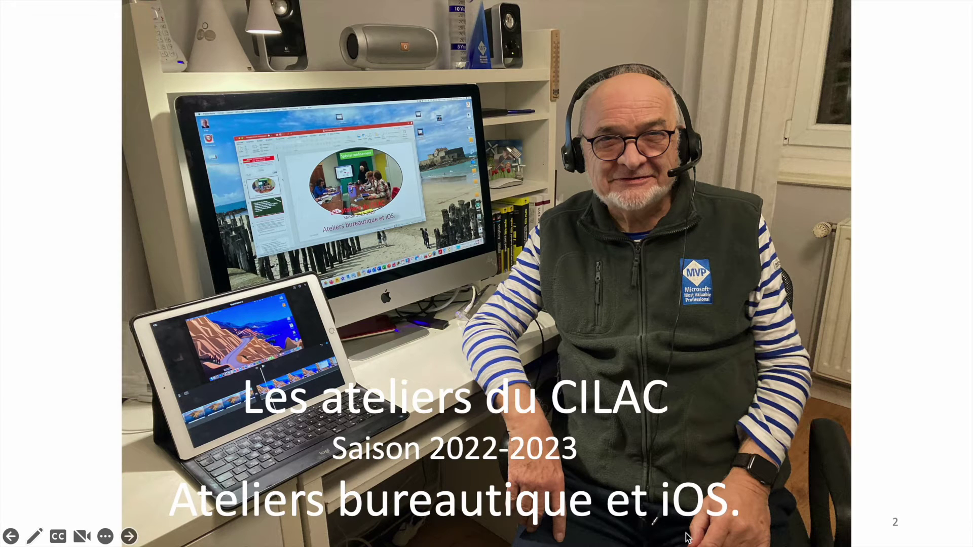
pyautogui.click(688, 538)
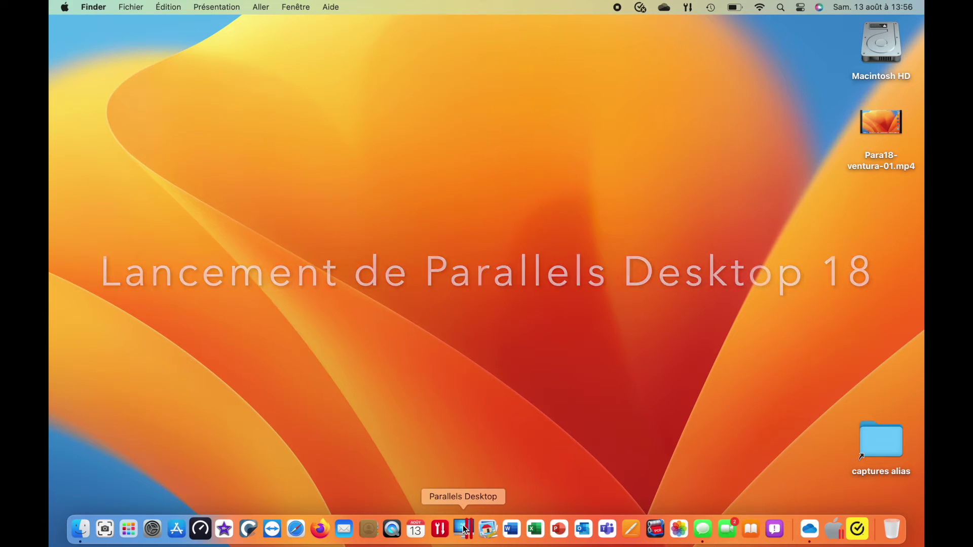
# Launch Parallels Desktop, start creating a new virtual machine and continue past the notice about Macs with M-series chips
pyautogui.click(464, 529)
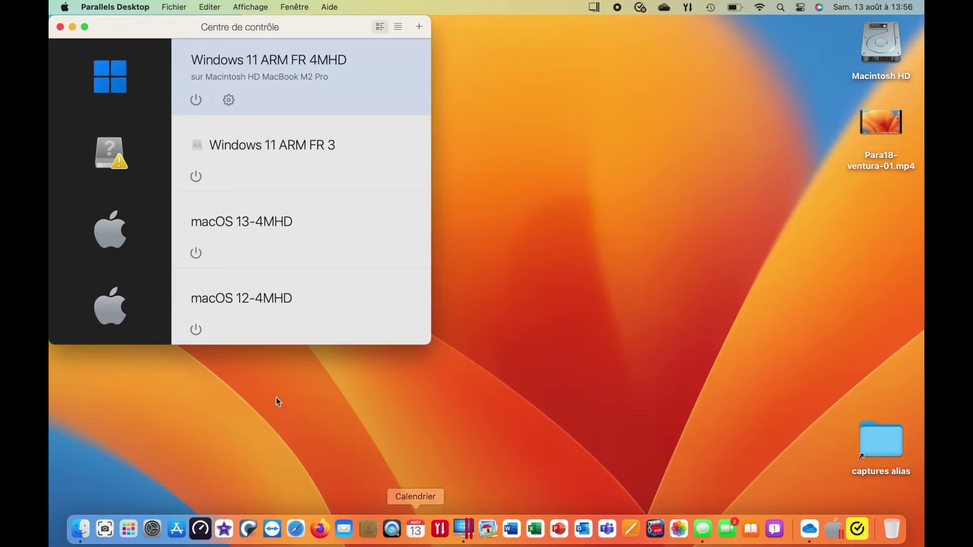
pyautogui.click(170, 8)
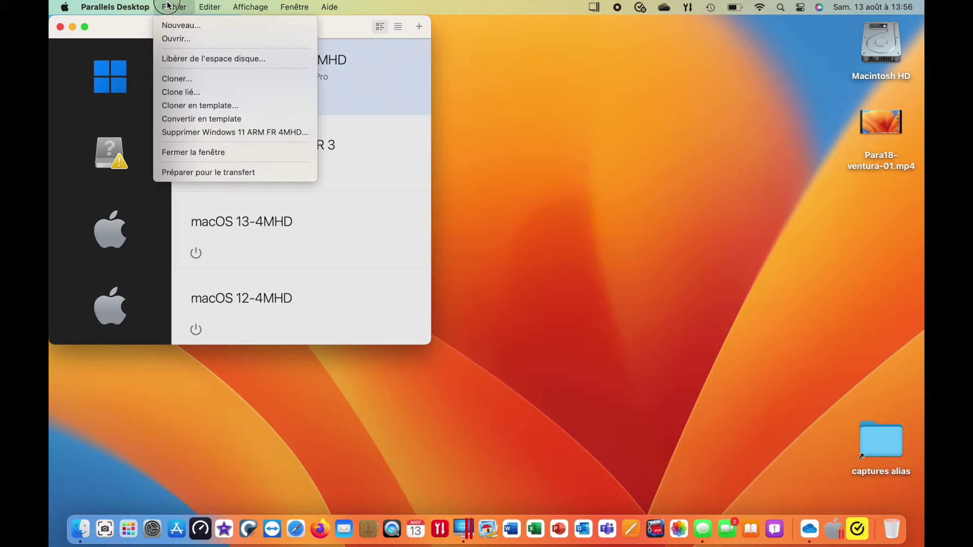
pyautogui.click(178, 26)
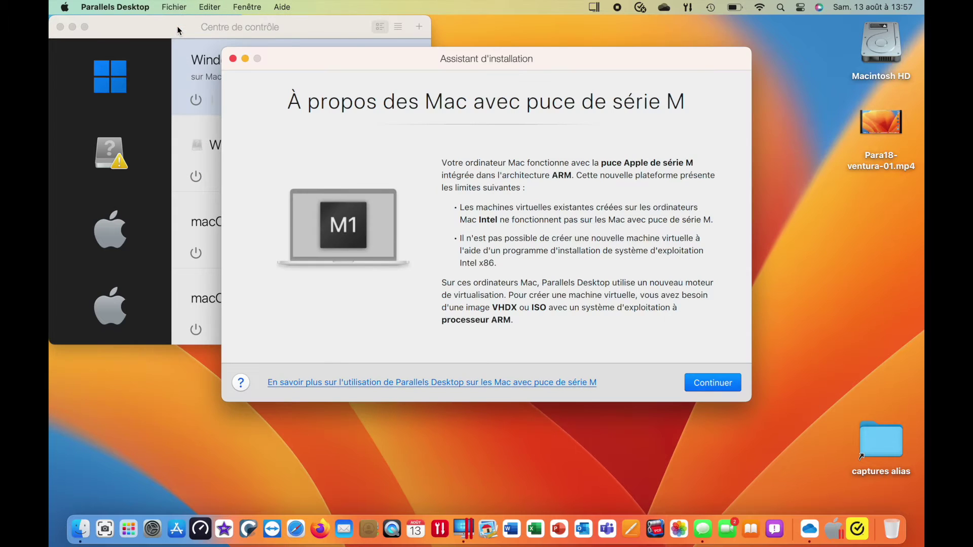
pyautogui.click(710, 385)
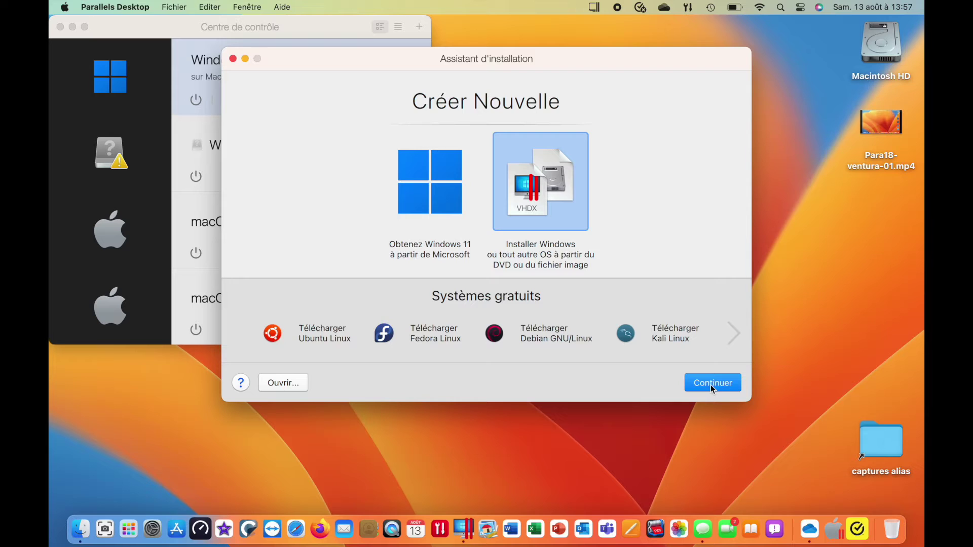
# Choose the free OS X system and download the macOS 12 virtual machine, resuming the download if it is paused
pyautogui.click(735, 334)
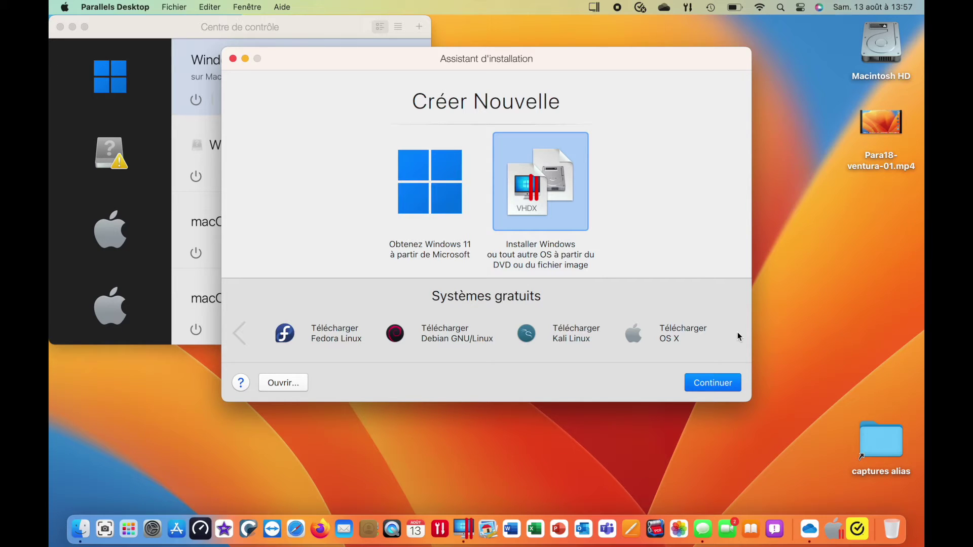
pyautogui.click(676, 337)
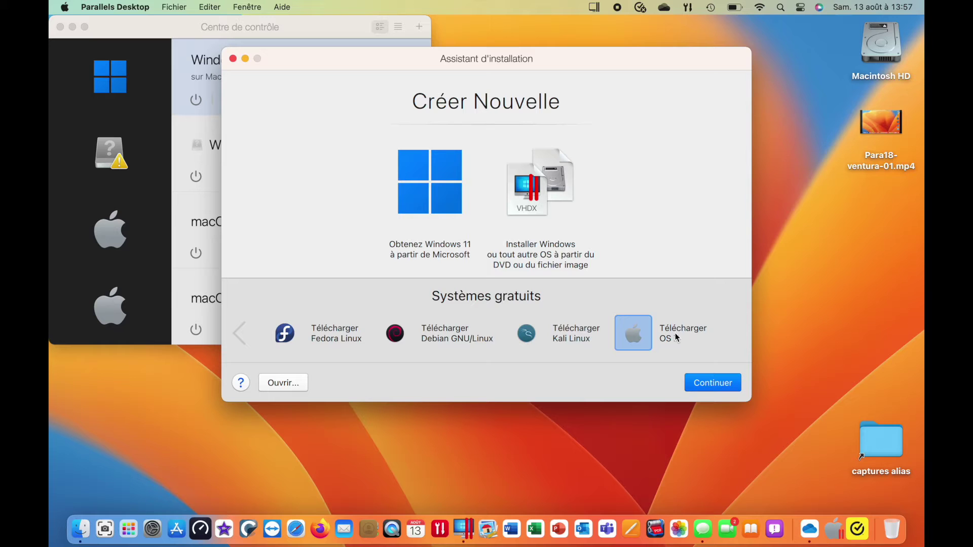
pyautogui.click(712, 383)
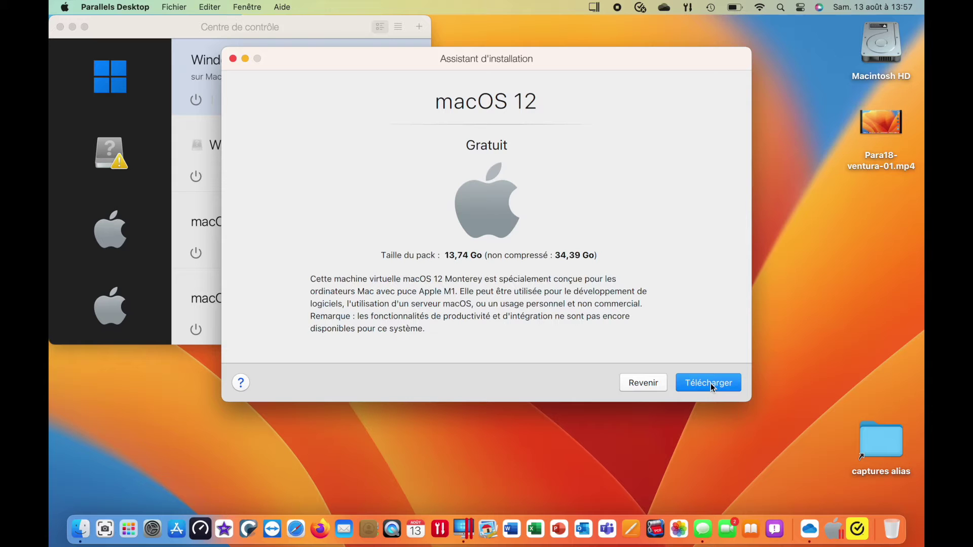
pyautogui.click(698, 381)
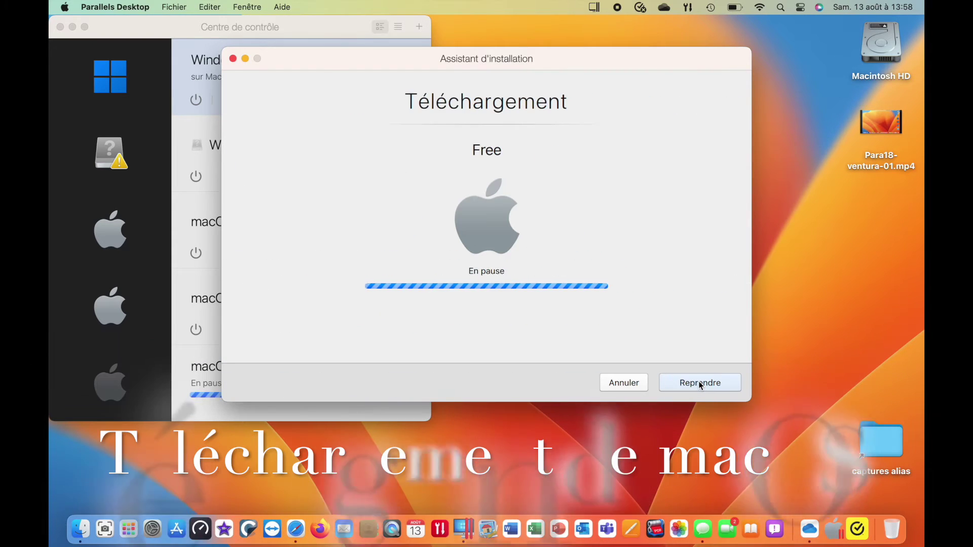
pyautogui.click(698, 382)
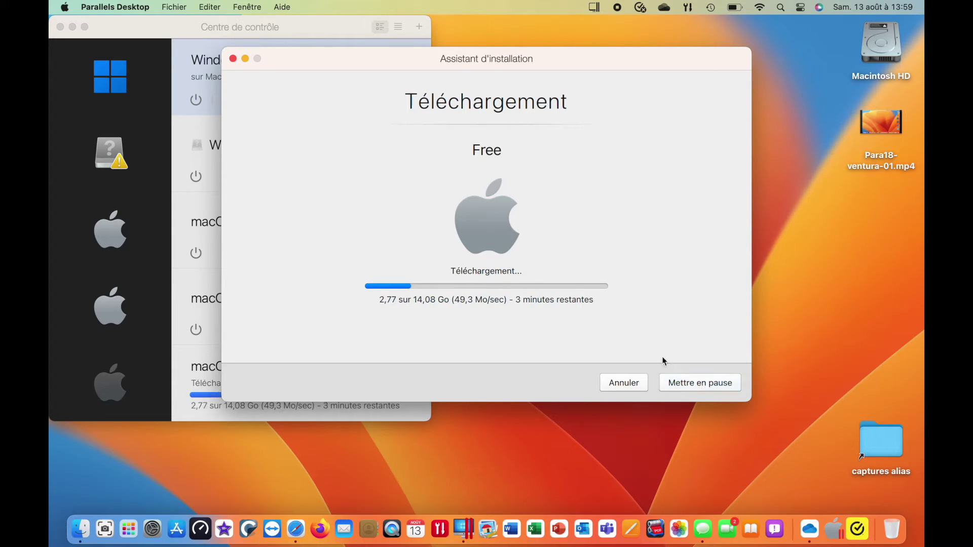
pyautogui.click(594, 8)
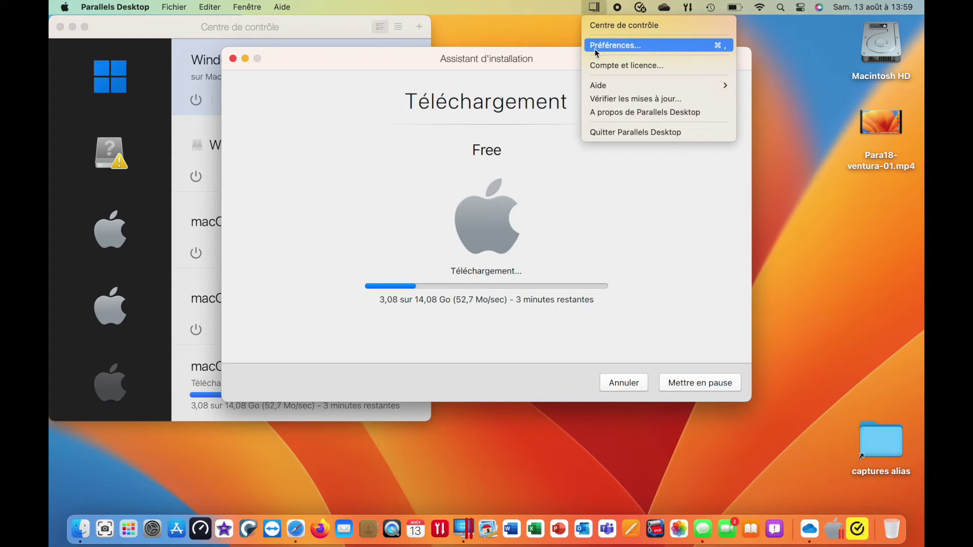
pyautogui.click(593, 25)
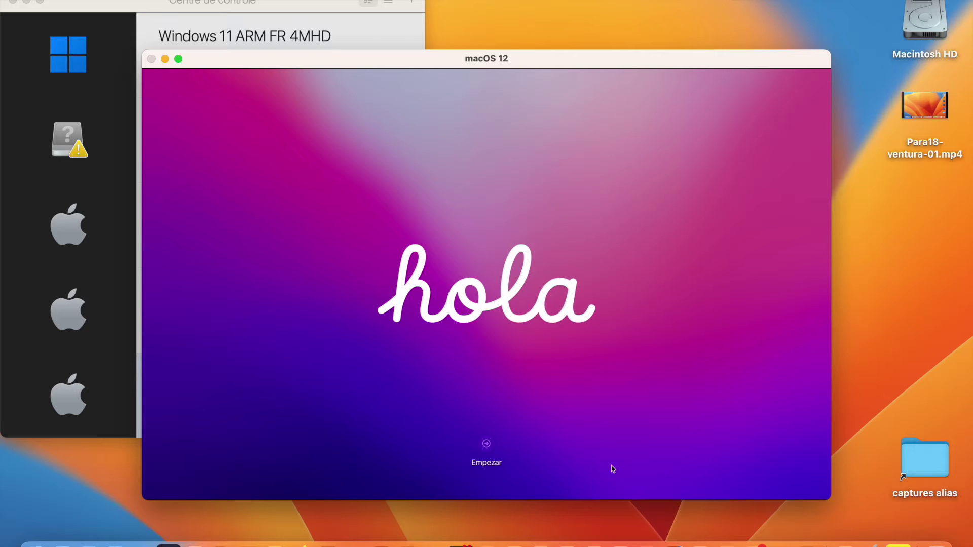
# Start the macOS 12 setup and choose Français as the system language
pyautogui.click(486, 446)
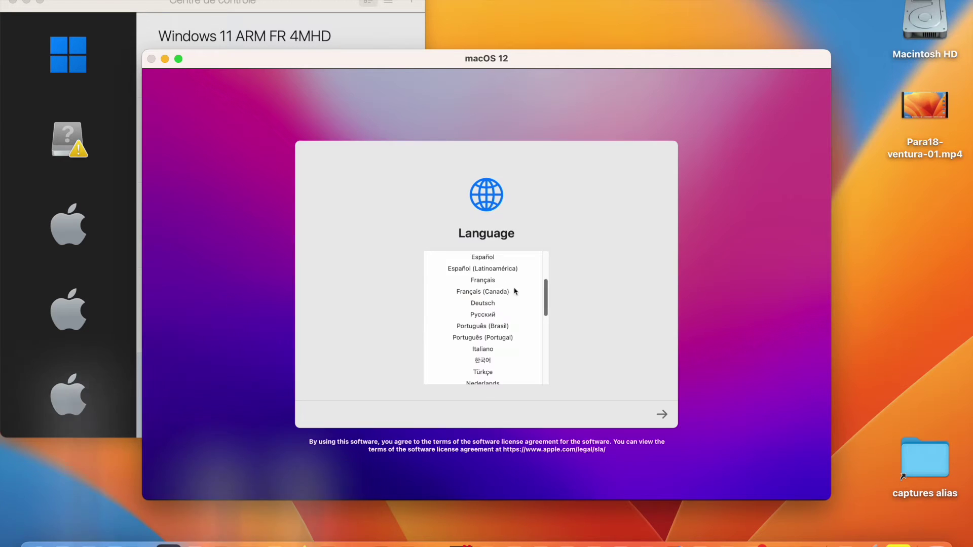
pyautogui.click(486, 282)
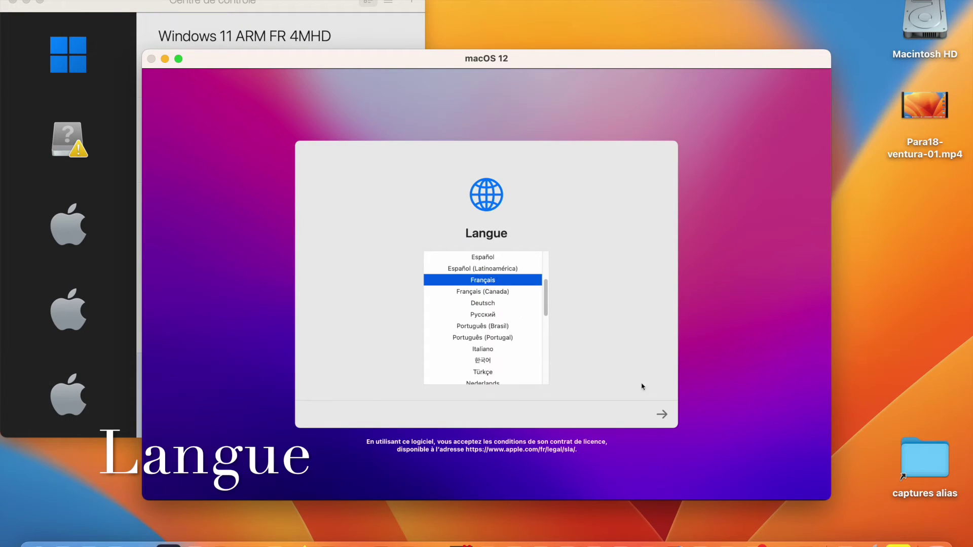
pyautogui.click(662, 415)
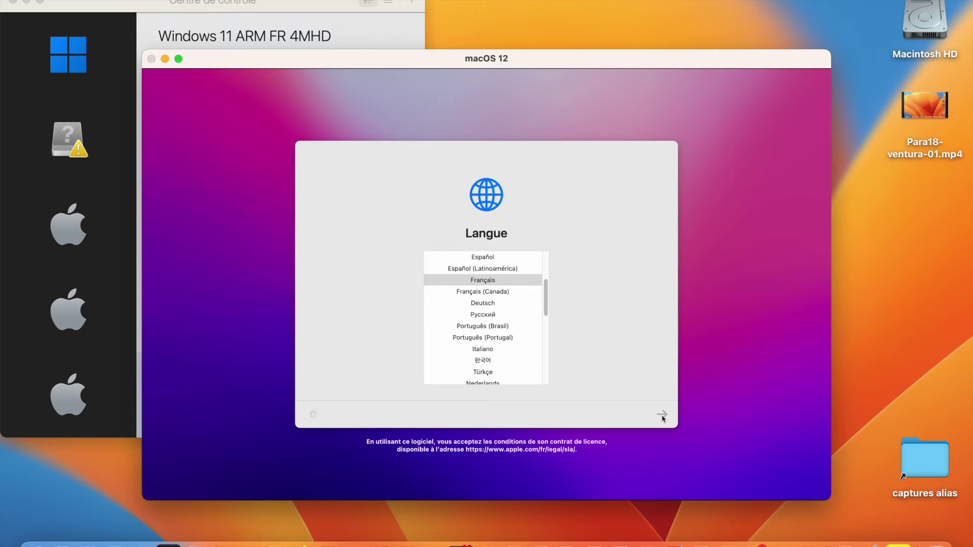
# Choose France as the country and accept the suggested written and spoken language settings
pyautogui.moveTo(552, 268); pyautogui.dragTo(554, 292)
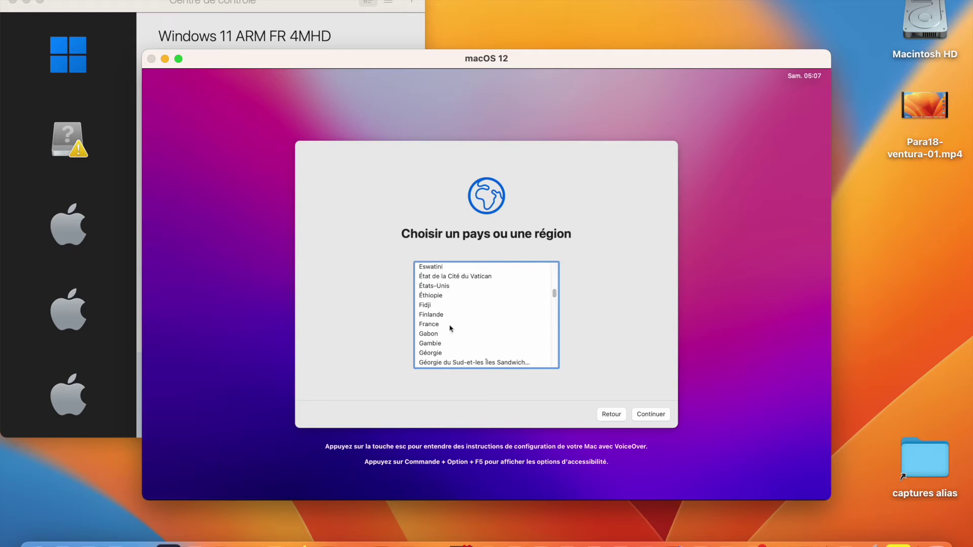
pyautogui.click(440, 326)
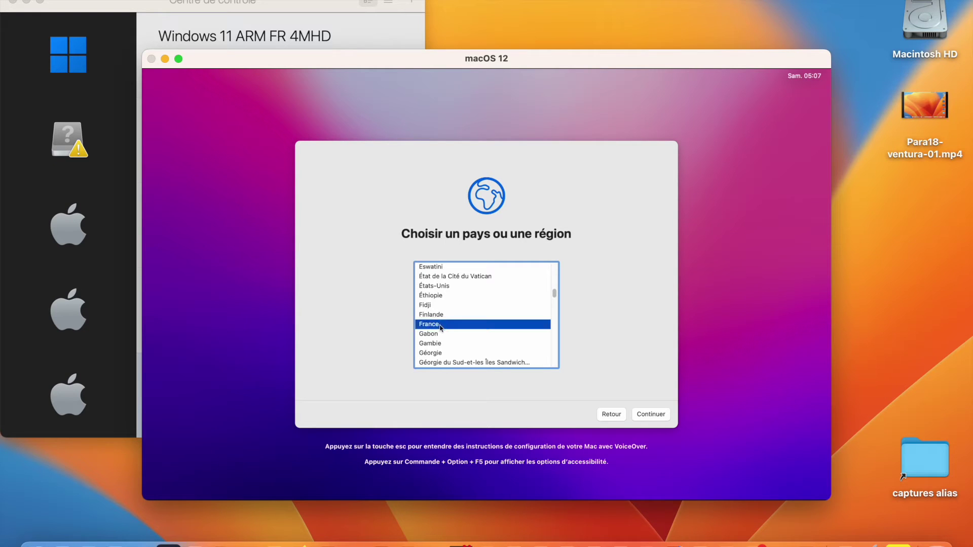
pyautogui.click(642, 415)
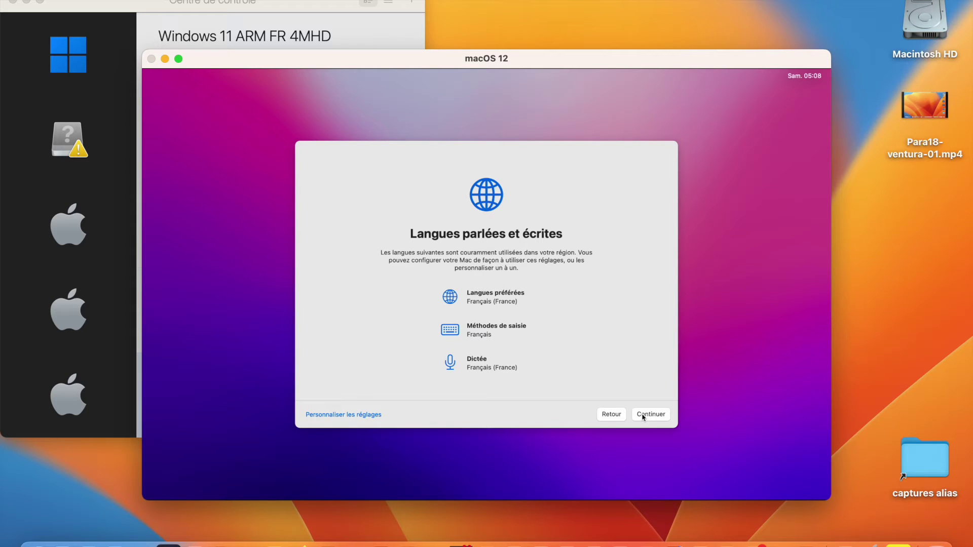
pyautogui.click(652, 414)
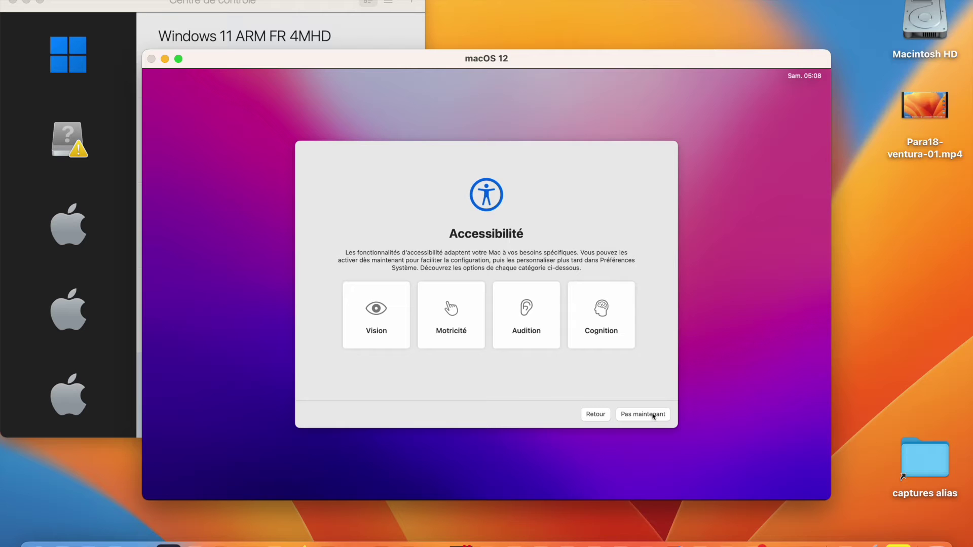
# Skip the accessibility options, continue past the data and privacy notice, and decline data migration for now
pyautogui.click(646, 420)
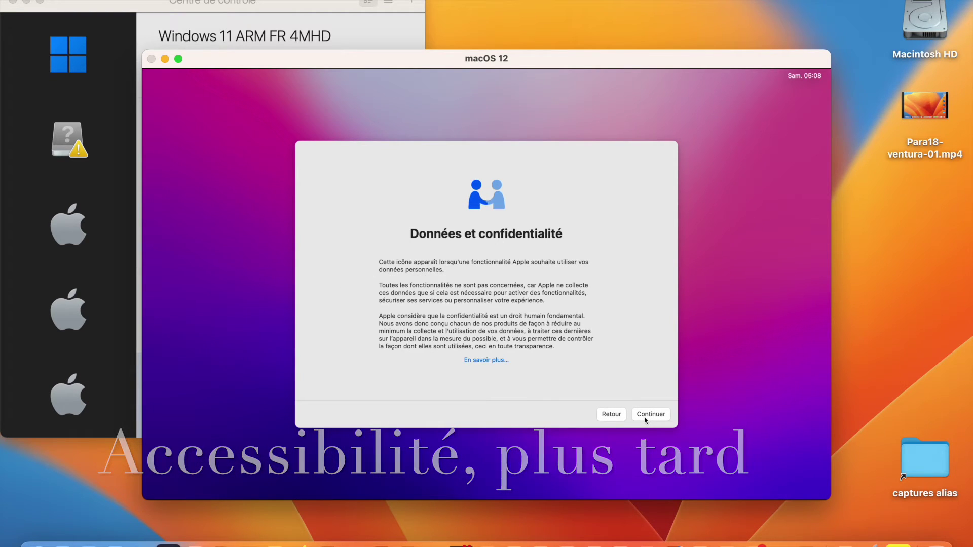
pyautogui.click(645, 421)
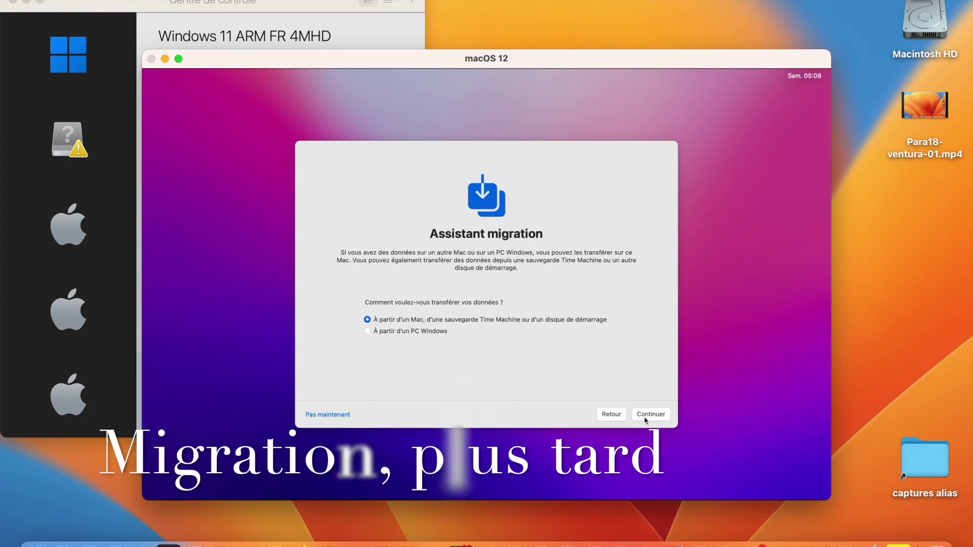
pyautogui.click(326, 417)
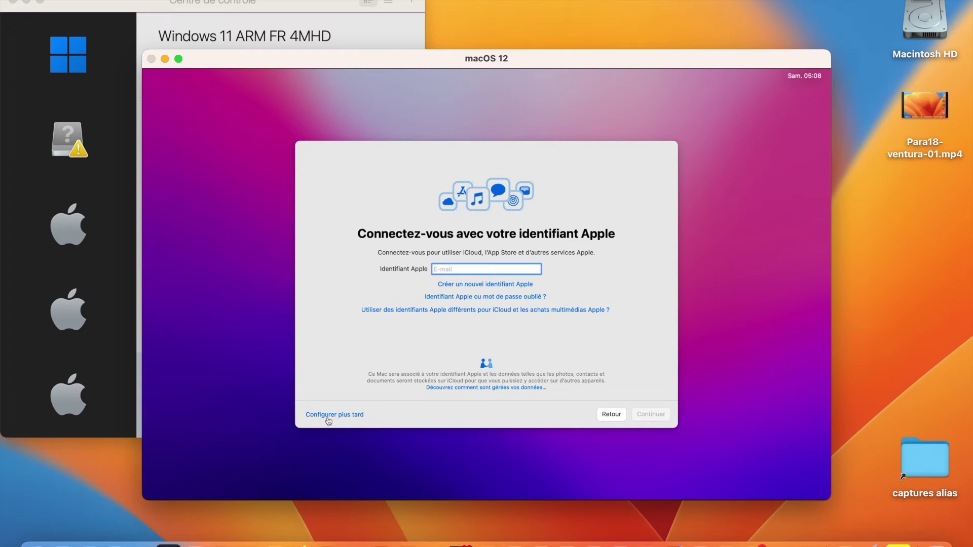
# Postpone signing in with an Apple ID and accept the macOS software licence agreement
pyautogui.click(328, 415)
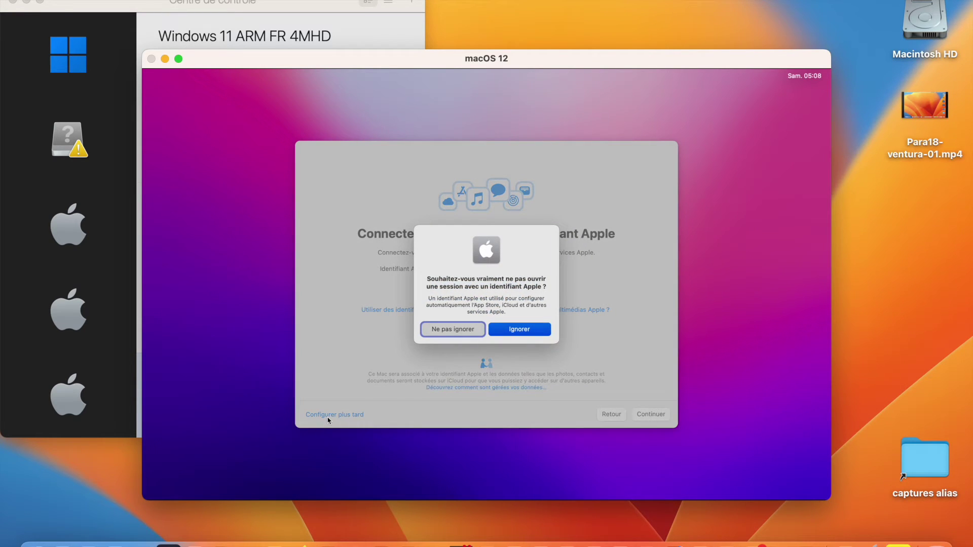
pyautogui.click(528, 330)
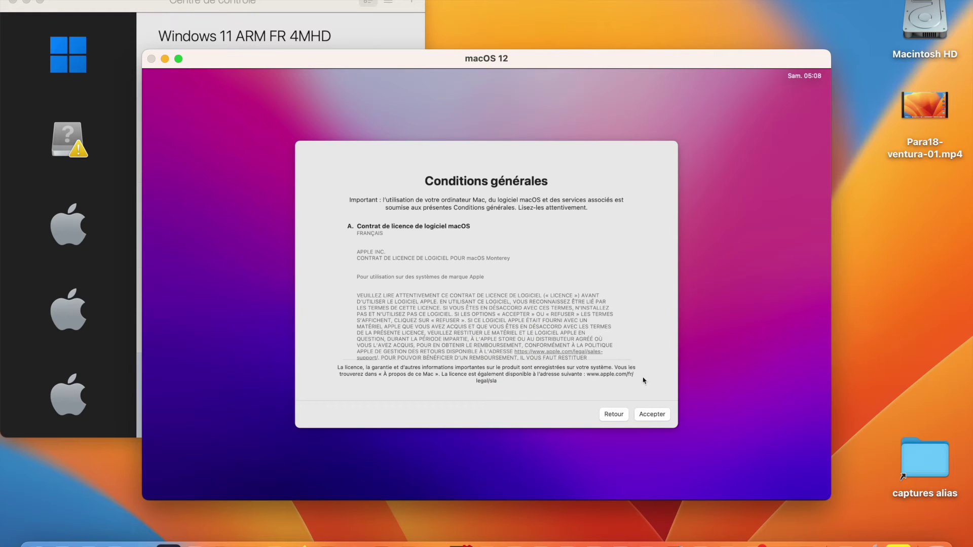
pyautogui.click(653, 415)
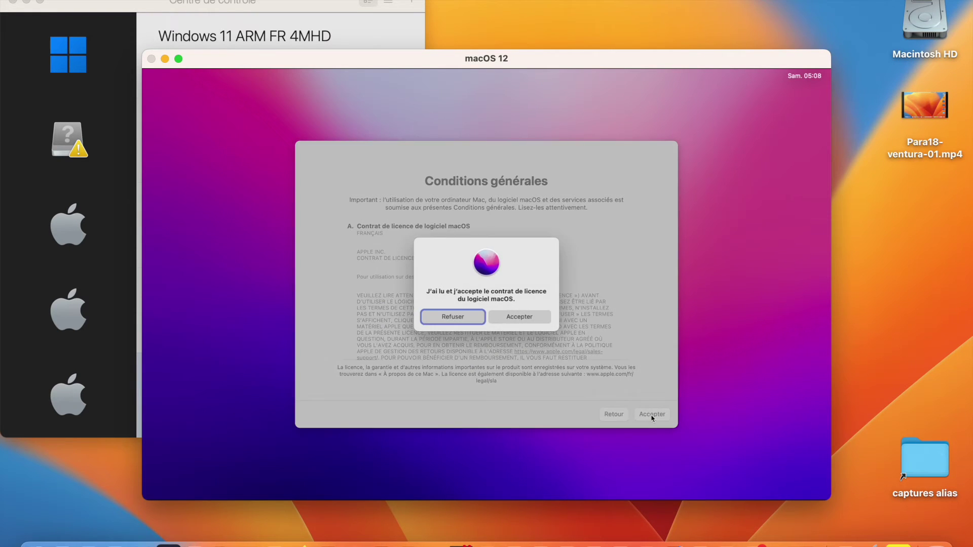
pyautogui.click(524, 317)
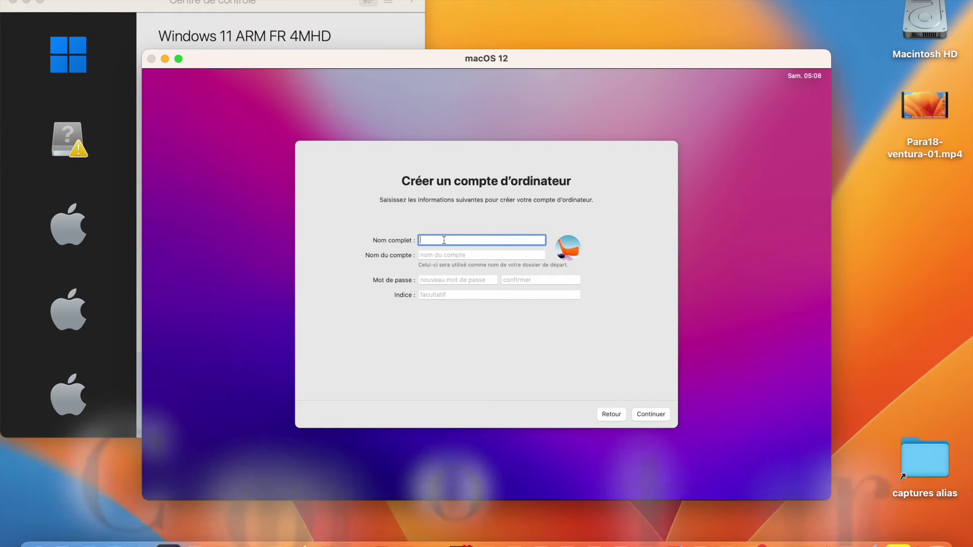
# Create the computer account para18mac0S, filling in the account password, its confirmation and a password hint
pyautogui.write('para18macOS')
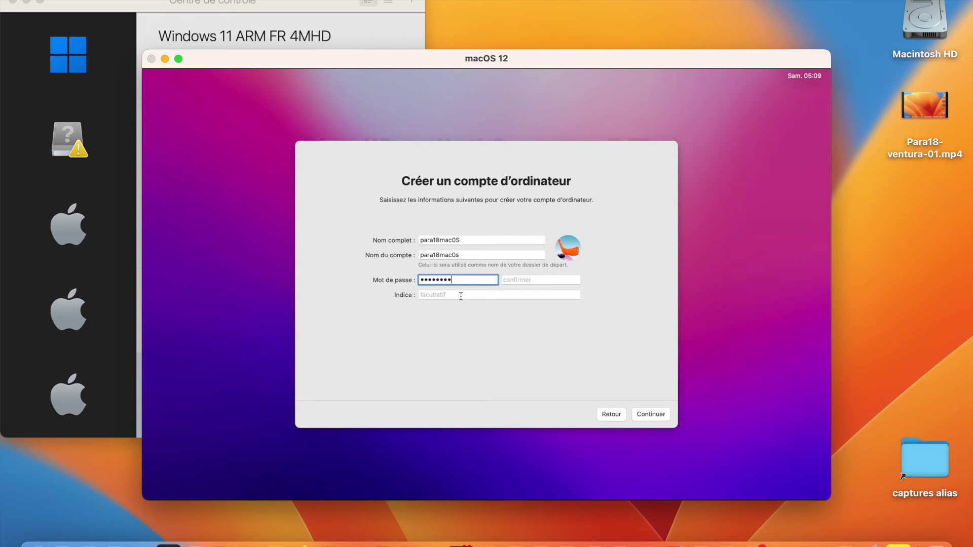
pyautogui.click(517, 280)
pyautogui.write('••••••')
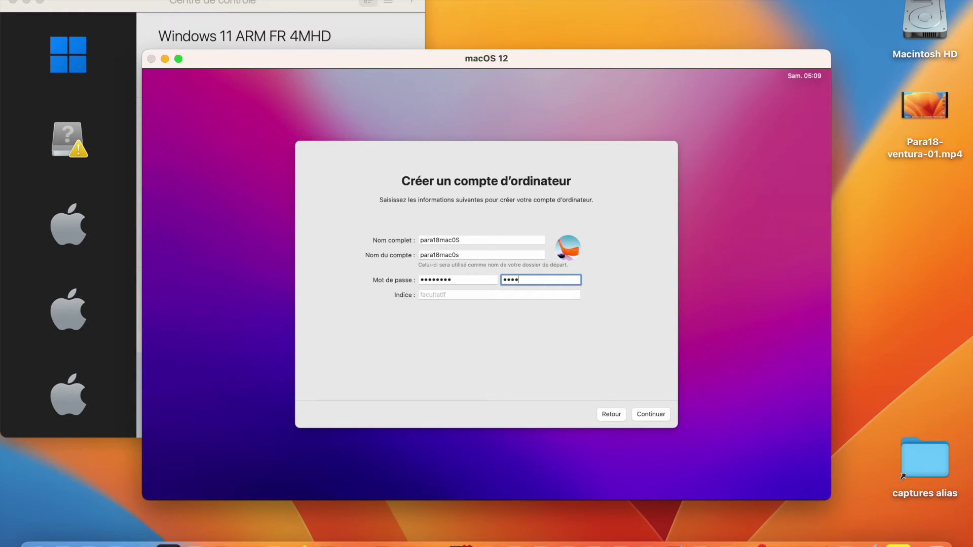
pyautogui.write('•')
pyautogui.click(444, 295)
pyautogui.write('q')
pyautogui.click(651, 414)
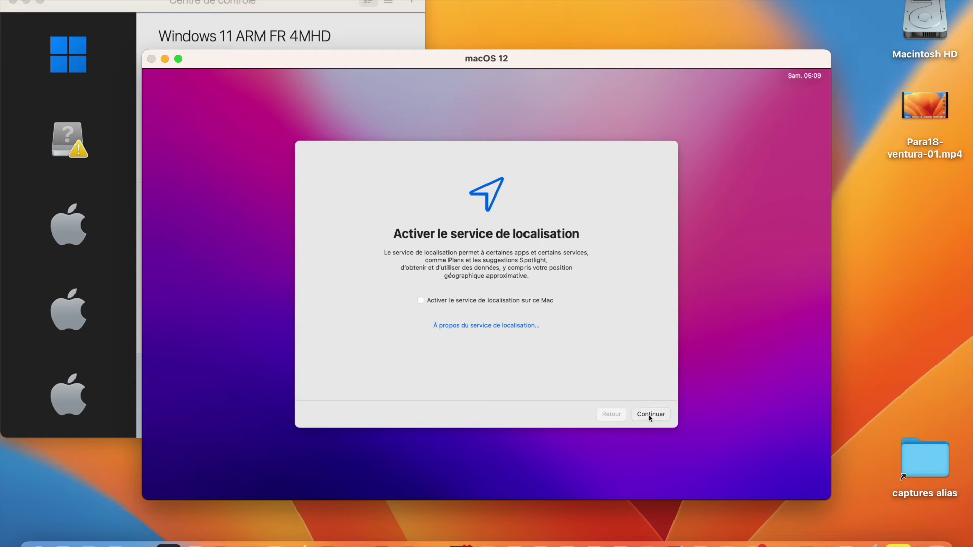
# Continue without enabling location services and set the time zone's nearest city to Paris - France
pyautogui.click(651, 415)
pyautogui.click(500, 325)
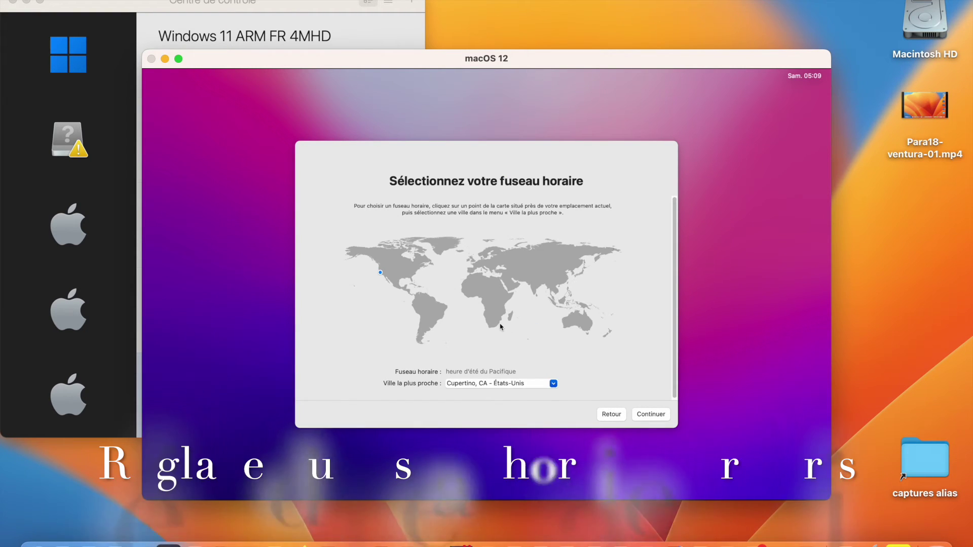
pyautogui.moveTo(524, 386); pyautogui.dragTo(420, 386)
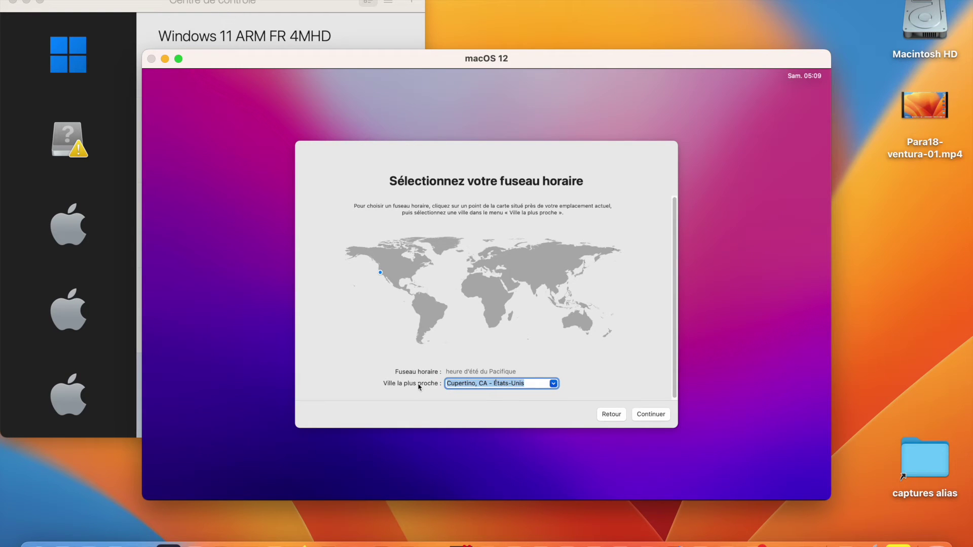
pyautogui.write('Paris')
pyautogui.write('s')
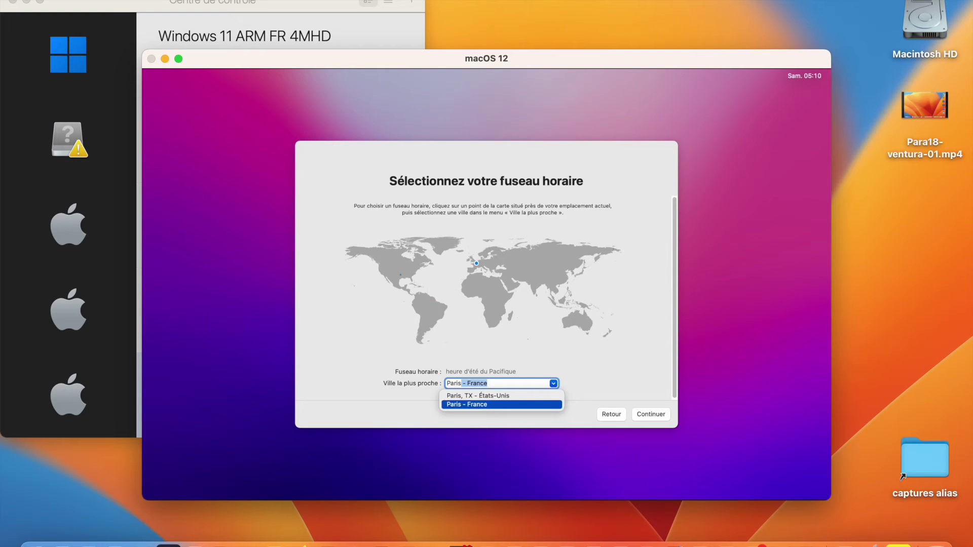
pyautogui.press('Return')
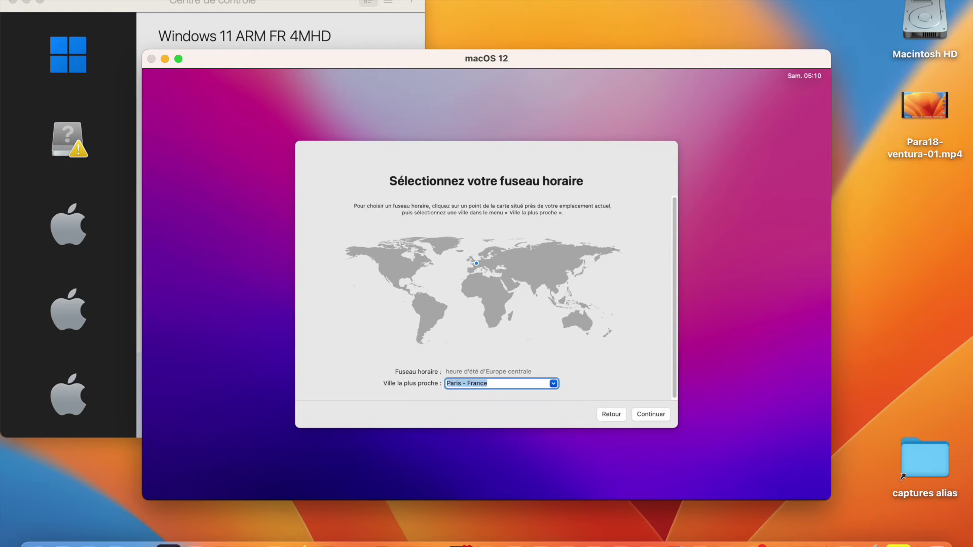
pyautogui.click(652, 415)
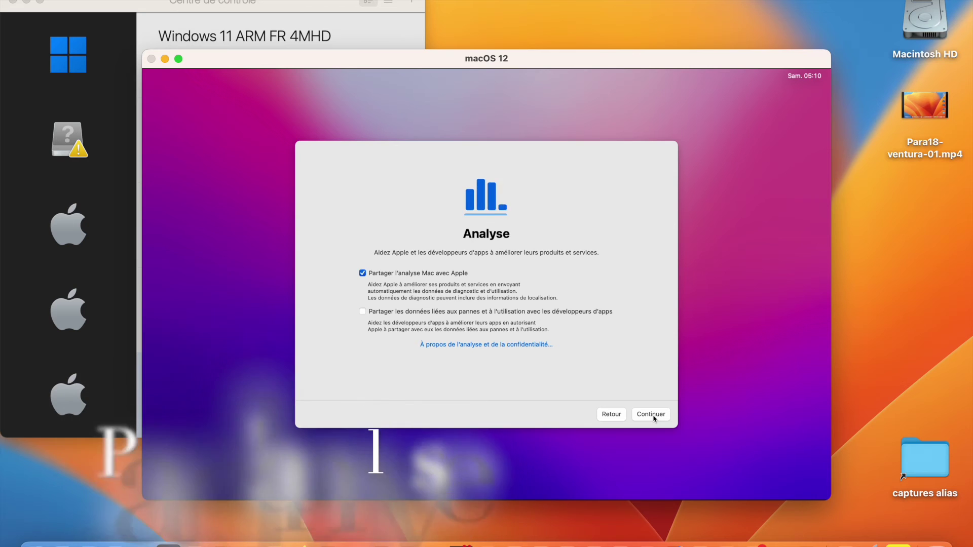
# Turn off sharing of Mac analytics with Apple
pyautogui.click(363, 274)
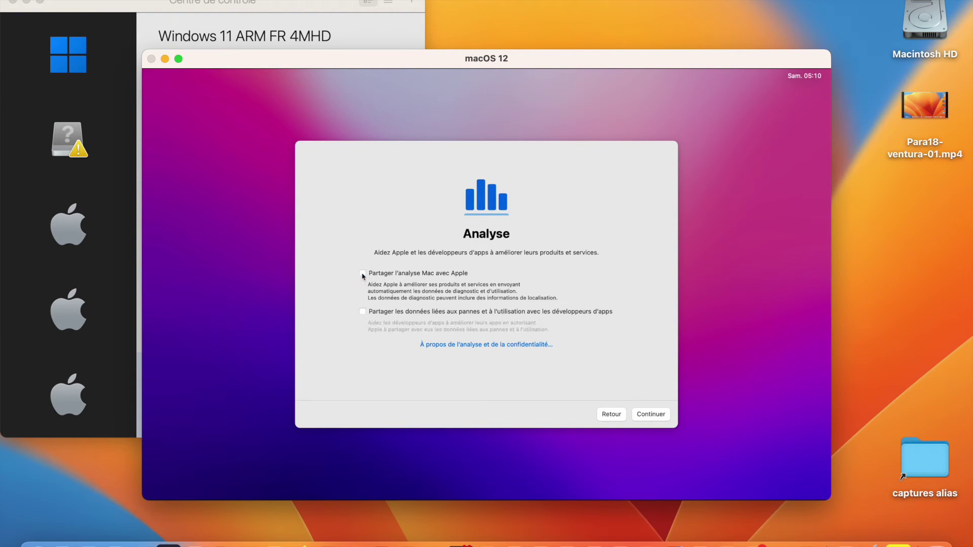
# Move past the analytics settings and postpone configuring Screen Time
pyautogui.click(650, 416)
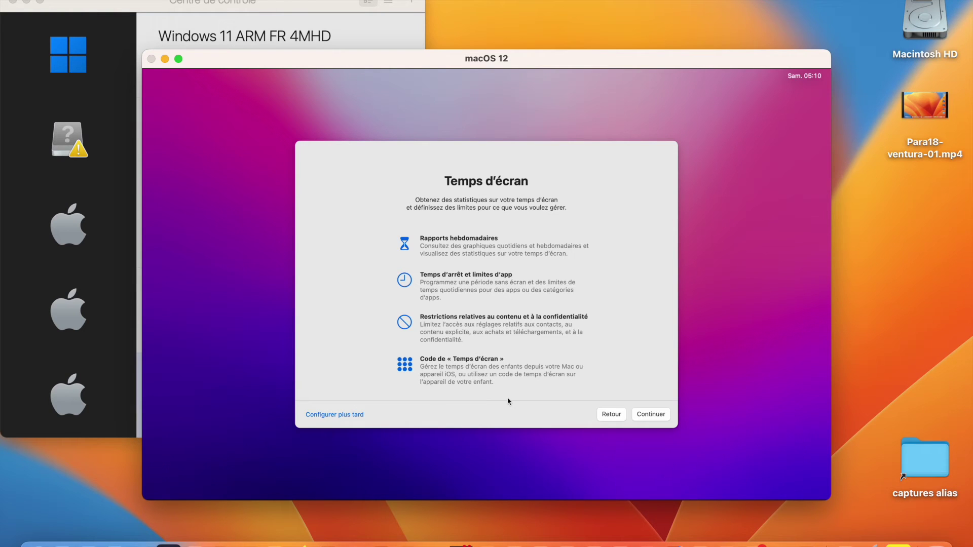
pyautogui.click(331, 415)
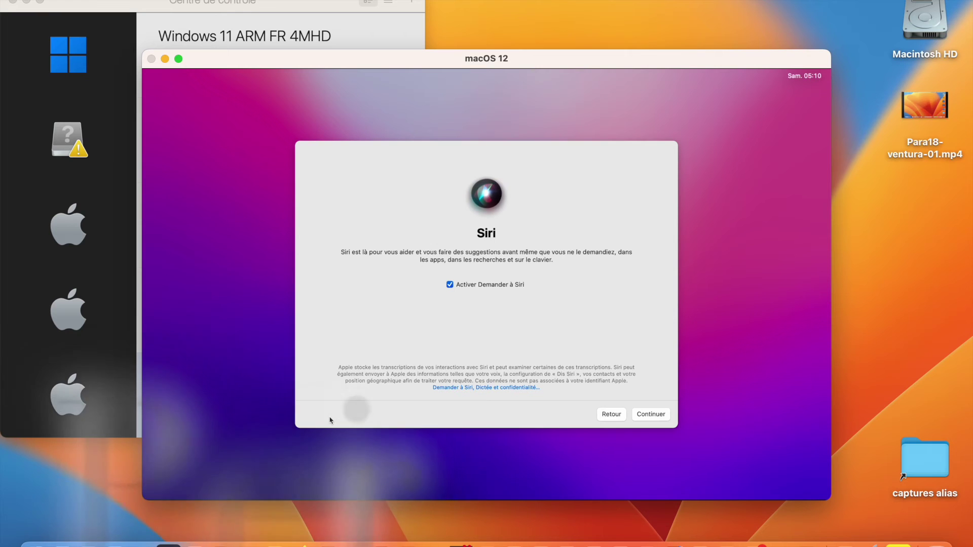
# Turn off Ask Siri and finish the initial setup with the light (Clair) appearance
pyautogui.click(450, 284)
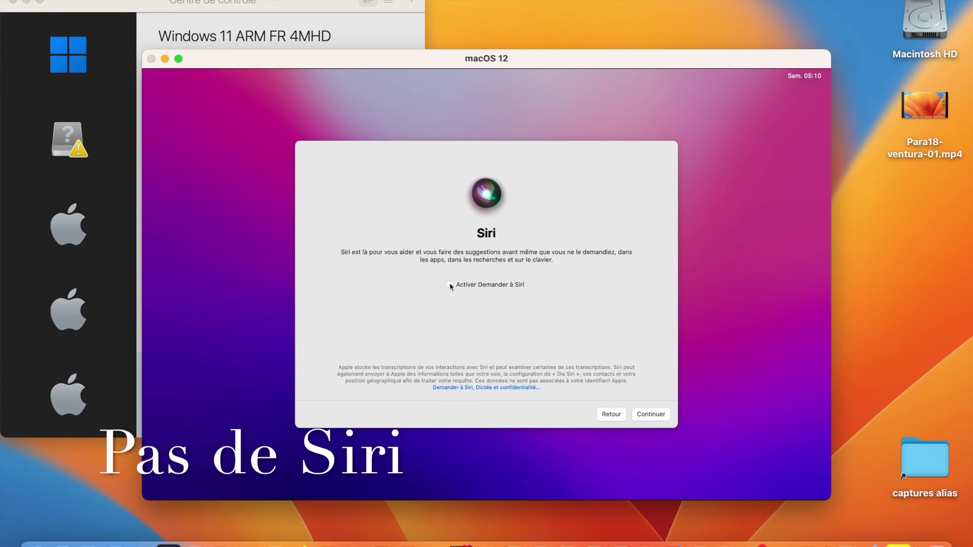
pyautogui.click(653, 417)
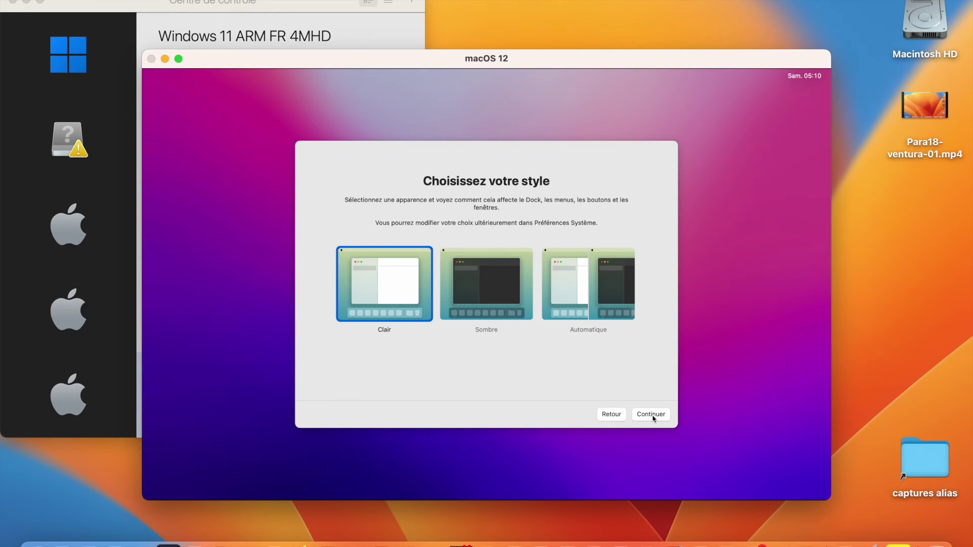
pyautogui.click(653, 417)
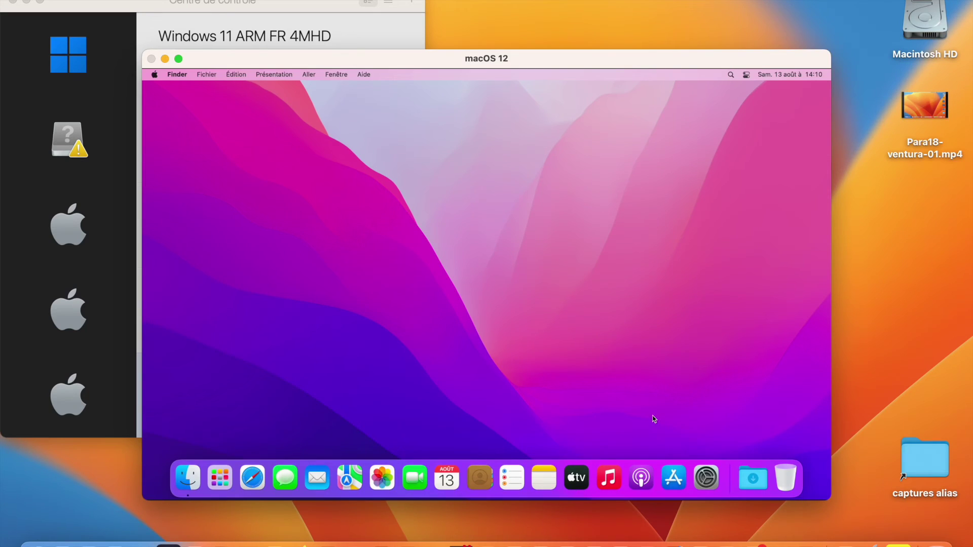
# View the system information about the virtual Mac (À propos de ce Mac)
pyautogui.click(156, 75)
pyautogui.click(165, 90)
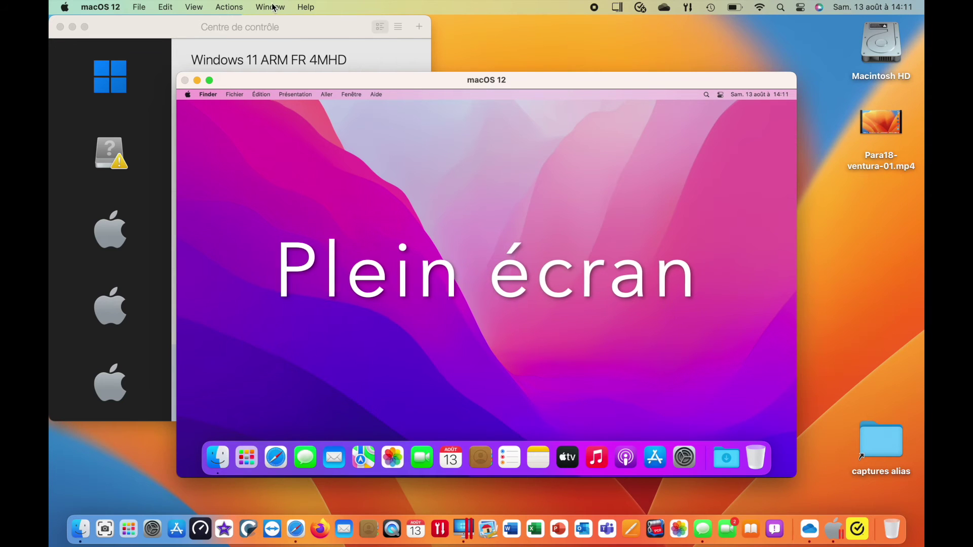
# Switch the macOS 12 virtual machine to full screen
pyautogui.click(271, 6)
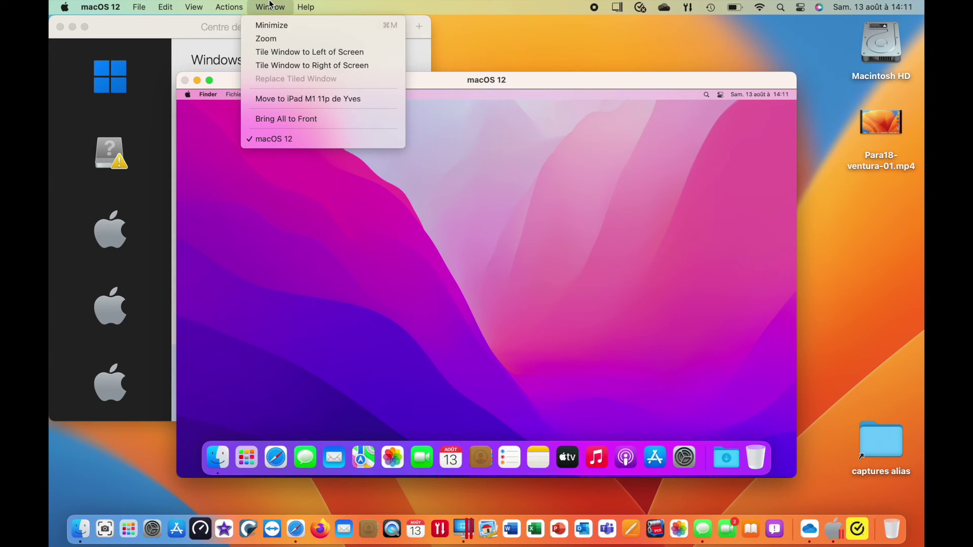
pyautogui.moveTo(198, 6)
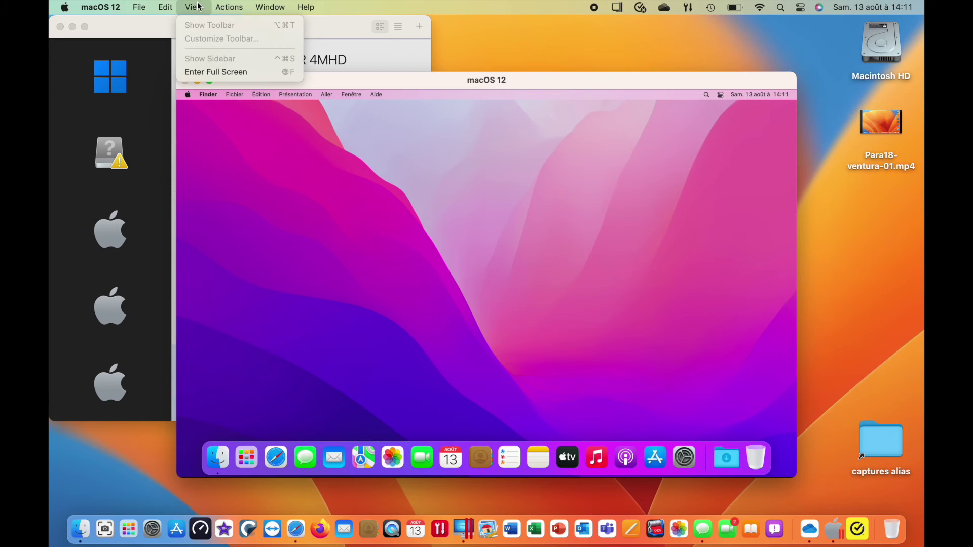
pyautogui.click(205, 70)
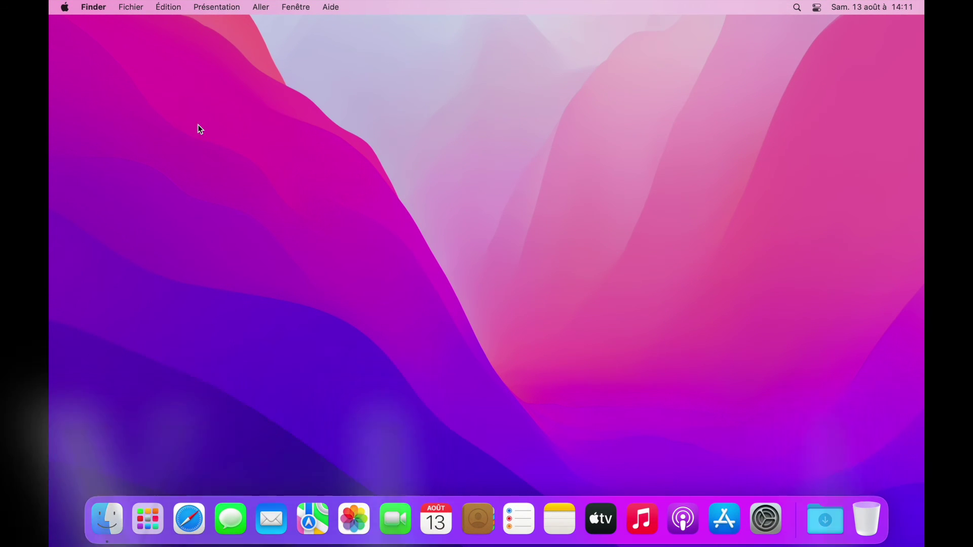
# Check the version information of the macOS 12 virtual machine and close its window
pyautogui.click(91, 7)
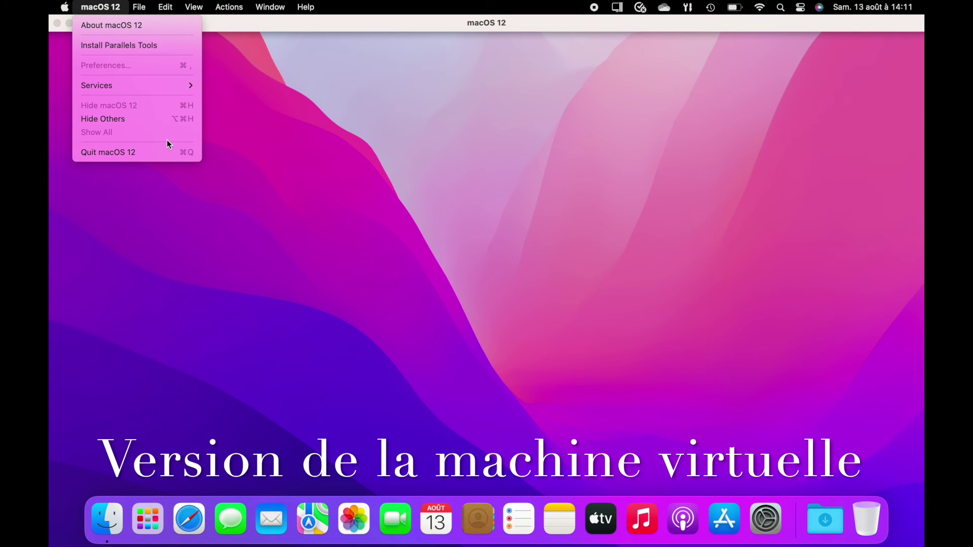
pyautogui.click(151, 27)
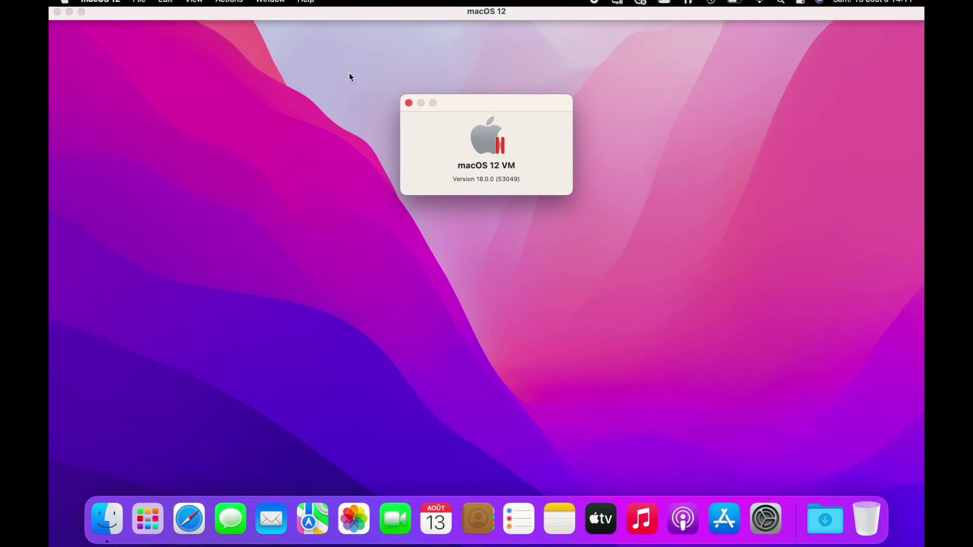
pyautogui.click(408, 103)
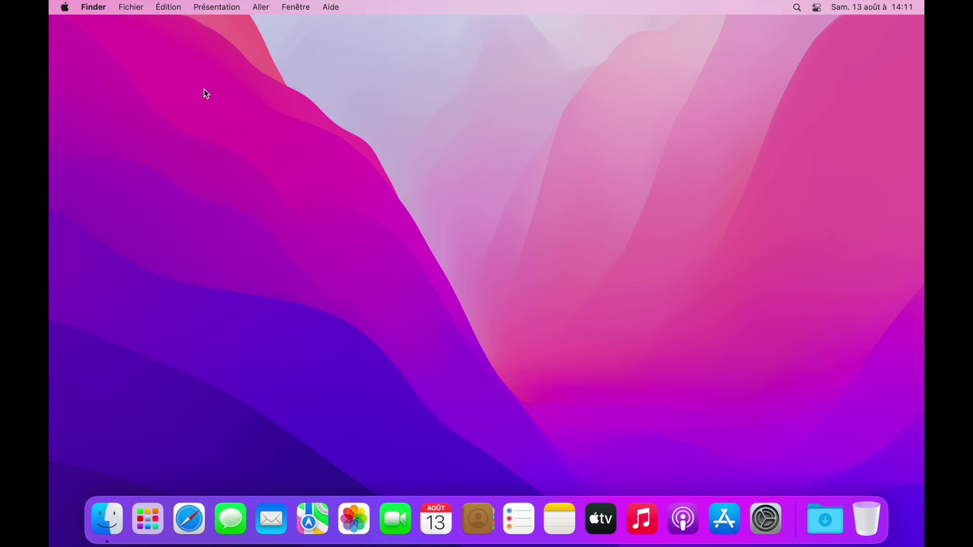
# Set the virtual machine's Finder preferences to show hard disks on the desktop, closing the preferences when done
pyautogui.click(96, 8)
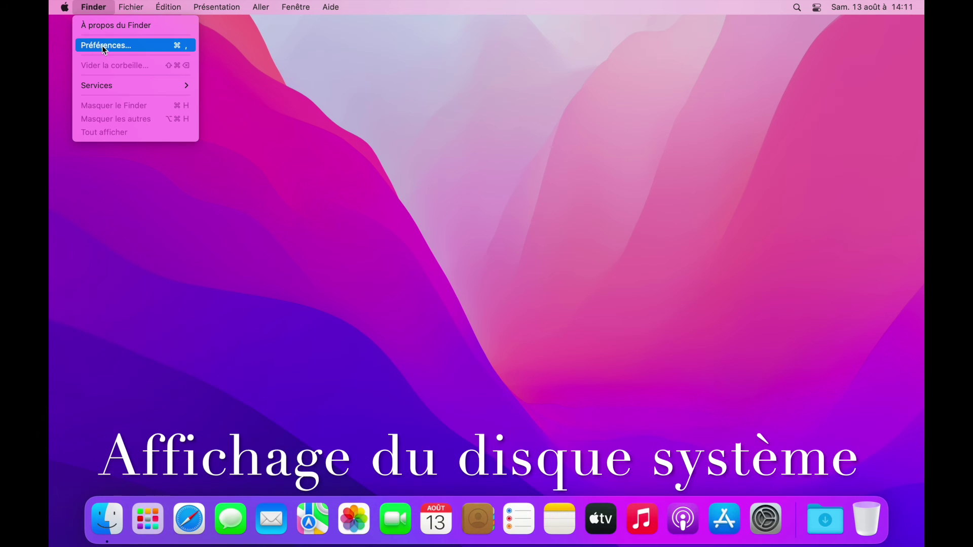
pyautogui.click(104, 46)
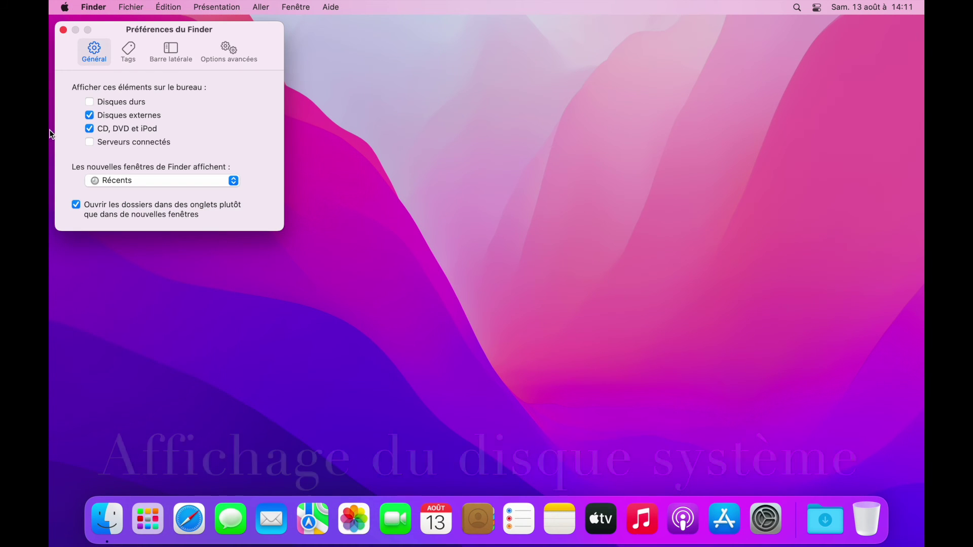
pyautogui.click(90, 102)
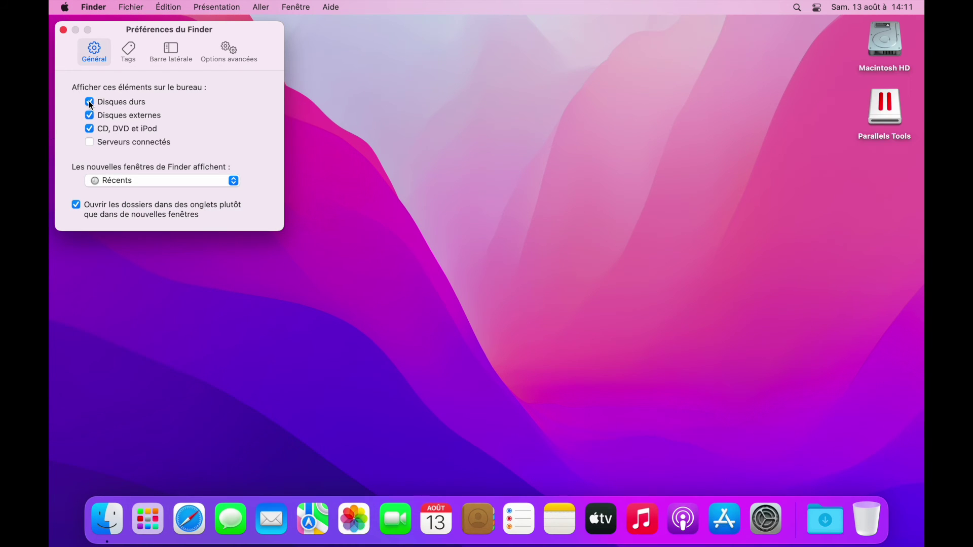
pyautogui.click(63, 30)
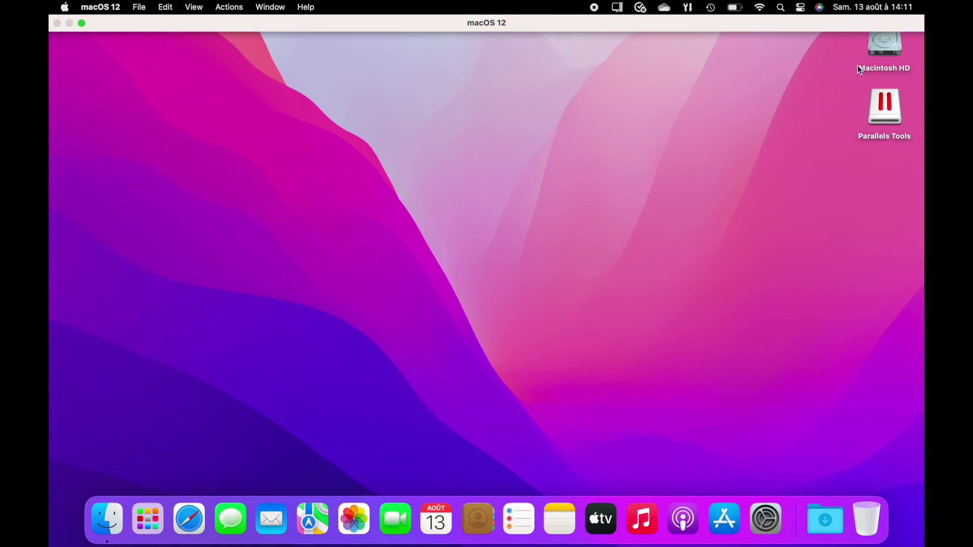
# View the information of the virtual machine's Macintosh HD disk
pyautogui.click(885, 46)
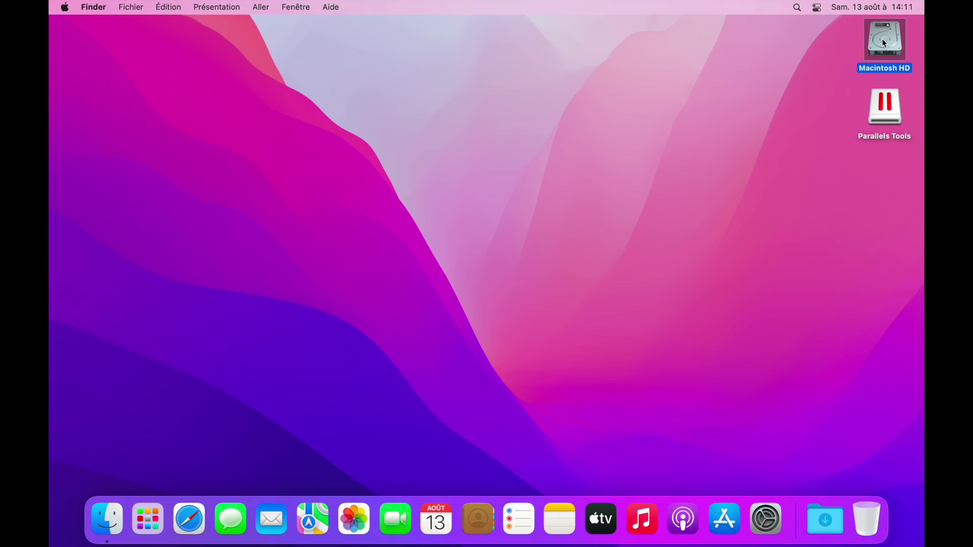
pyautogui.press('super+i')
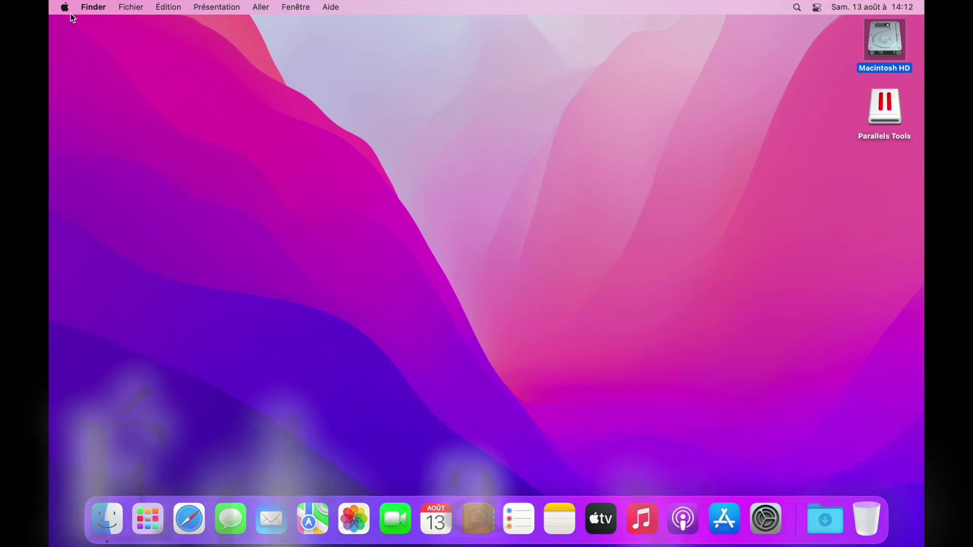
# Shut down the macOS 12 virtual machine from inside the guest system and confirm the shutdown
pyautogui.click(65, 7)
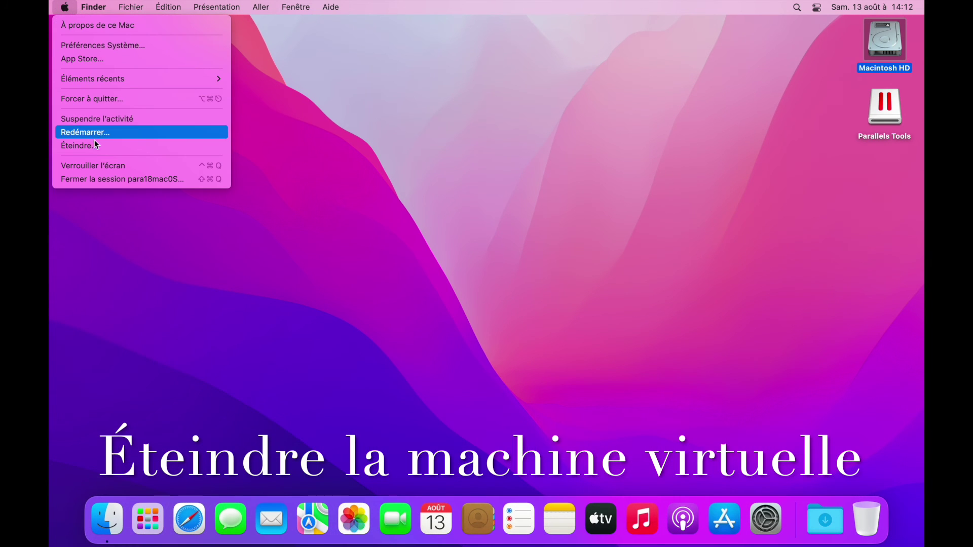
pyautogui.click(95, 147)
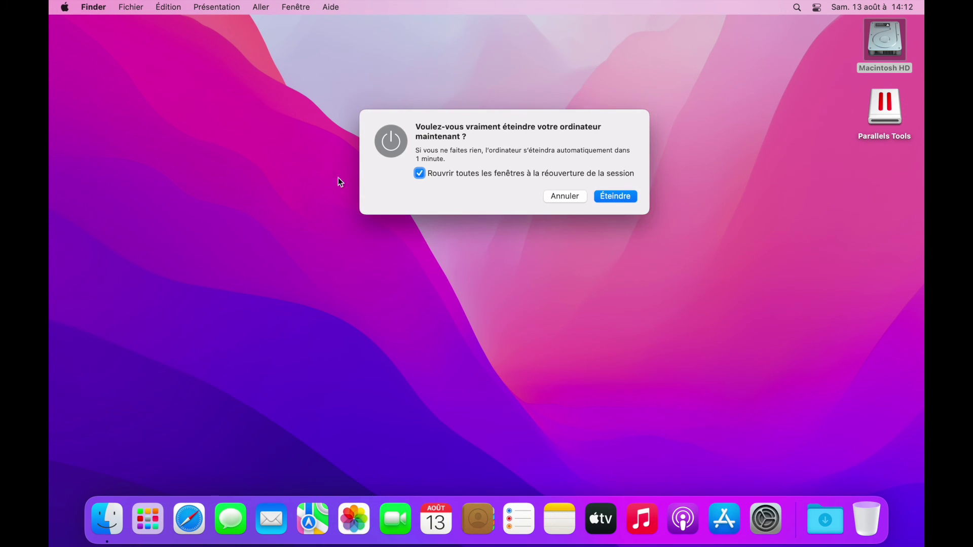
pyautogui.click(607, 195)
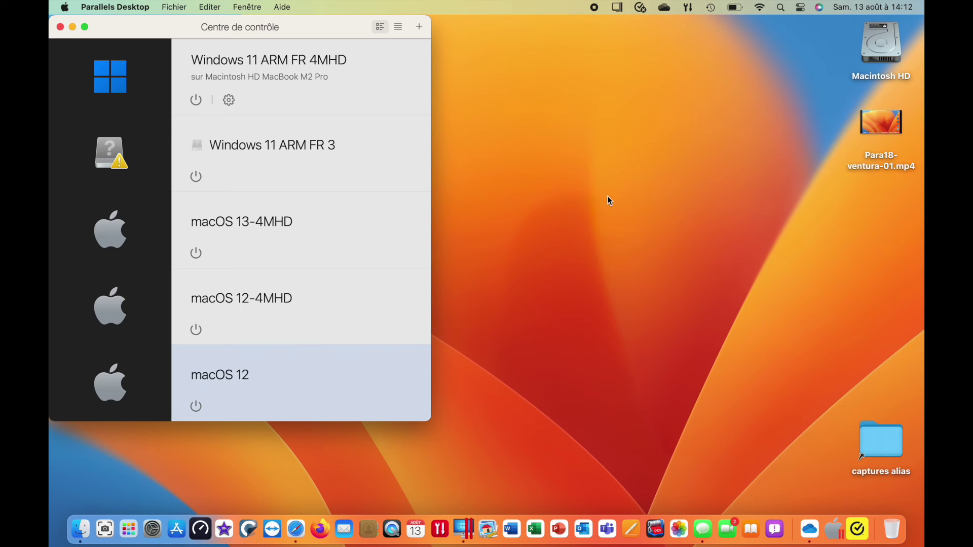
# Locate macOS 12.macvm in the user's Parallels folder on the host's Macintosh HD and examine its details in an enlarged Finder window
pyautogui.doubleClick(880, 45)
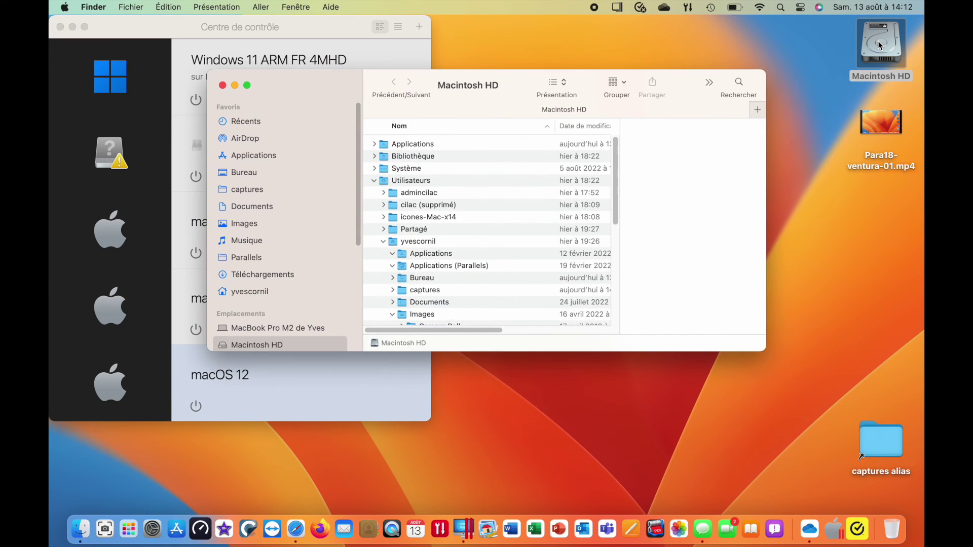
pyautogui.scroll(-3, 504, 235)
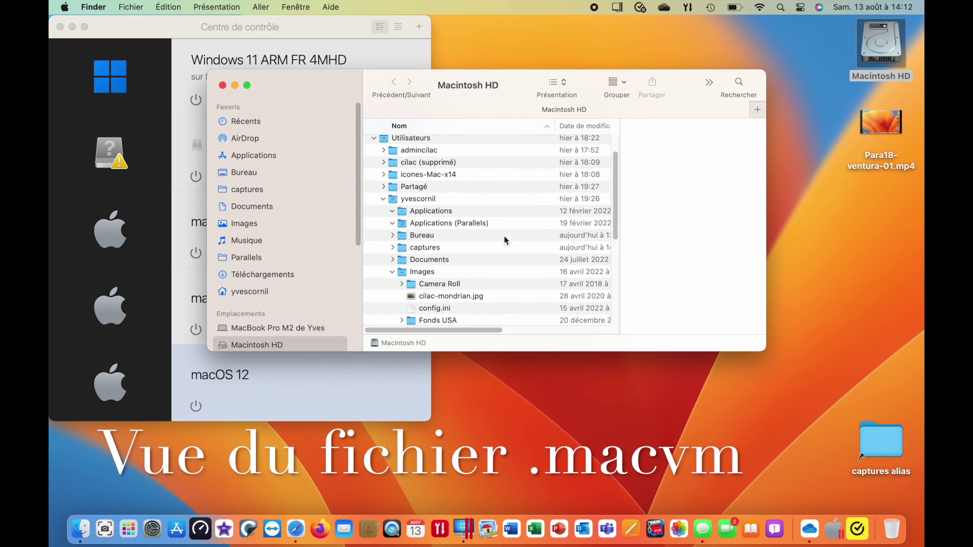
pyautogui.scroll(-8, 503, 236)
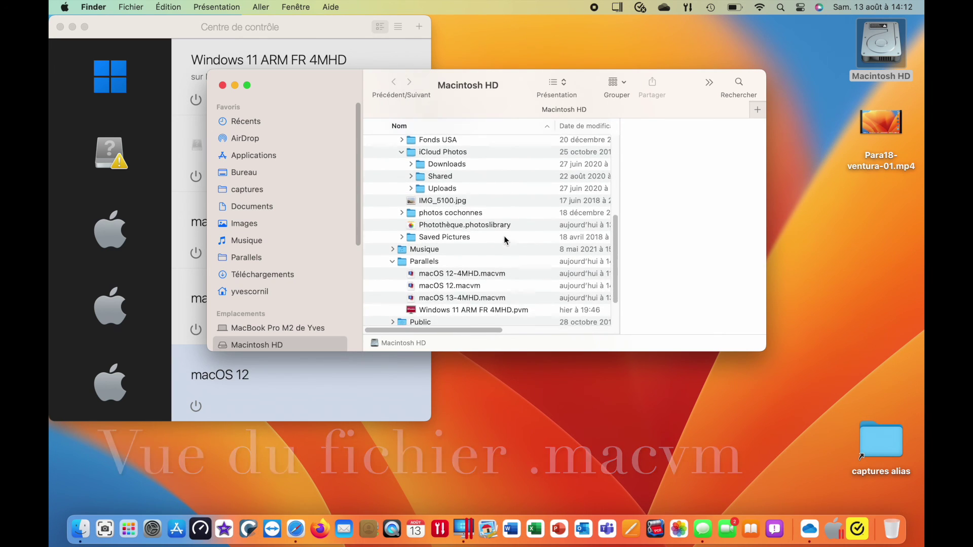
pyautogui.scroll(-3, 504, 236)
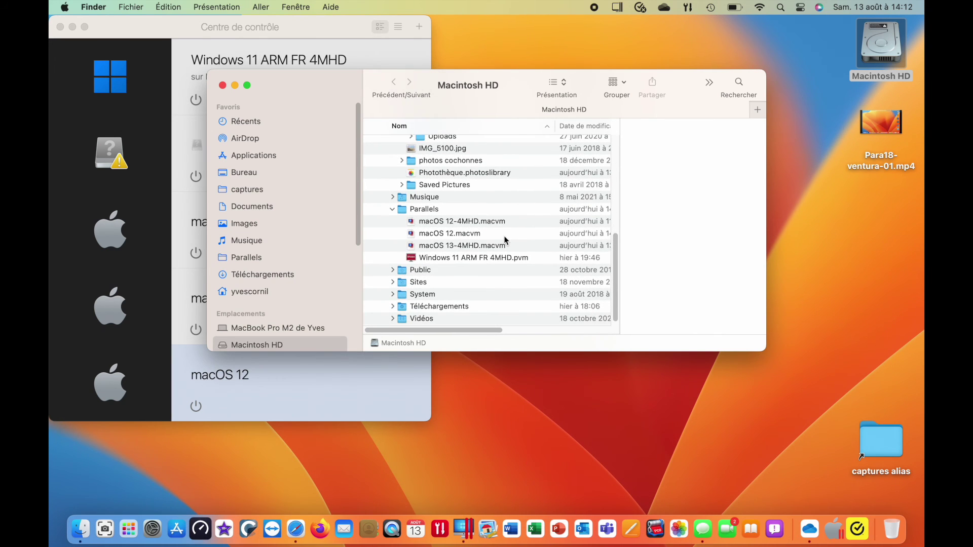
pyautogui.click(487, 233)
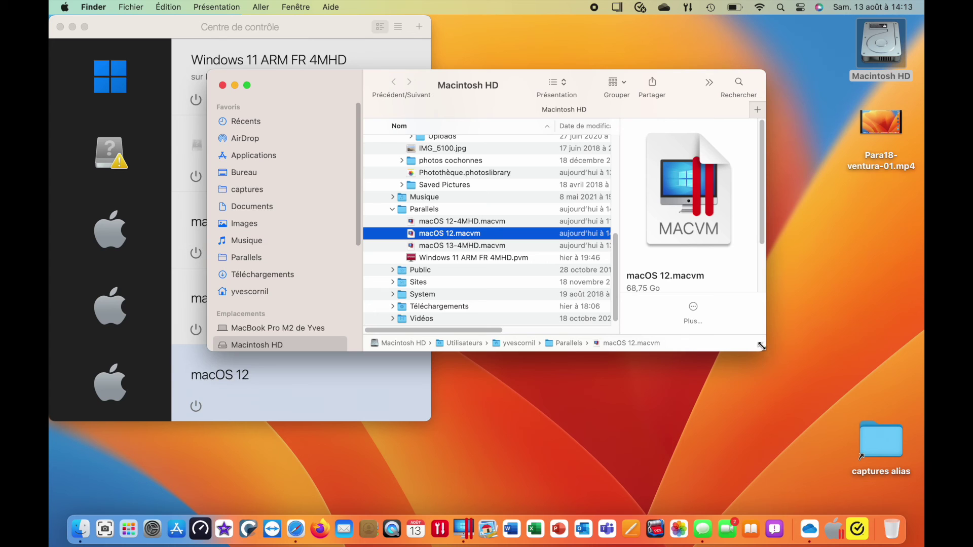
pyautogui.moveTo(761, 346); pyautogui.dragTo(920, 384)
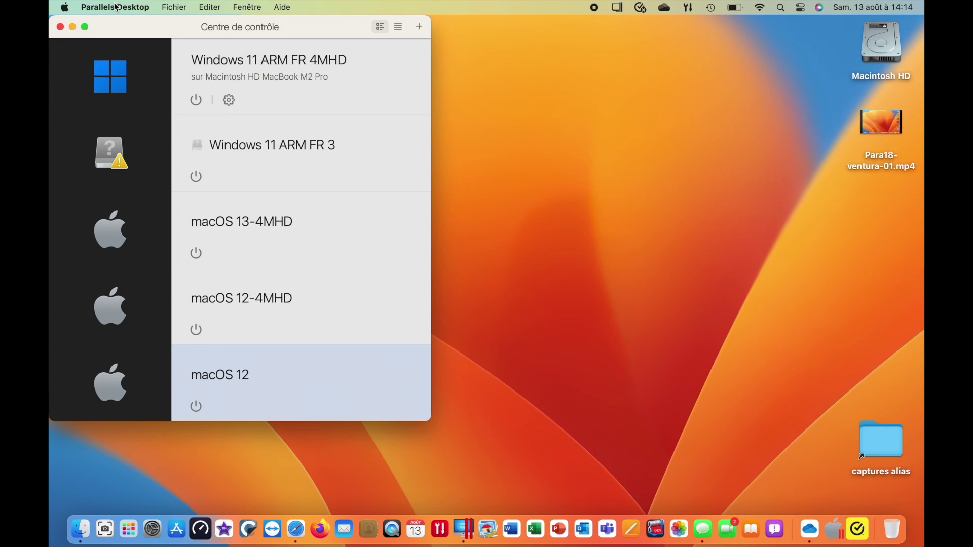
# Check the version and licensing information of Parallels Desktop, closing the information window when done
pyautogui.click(115, 7)
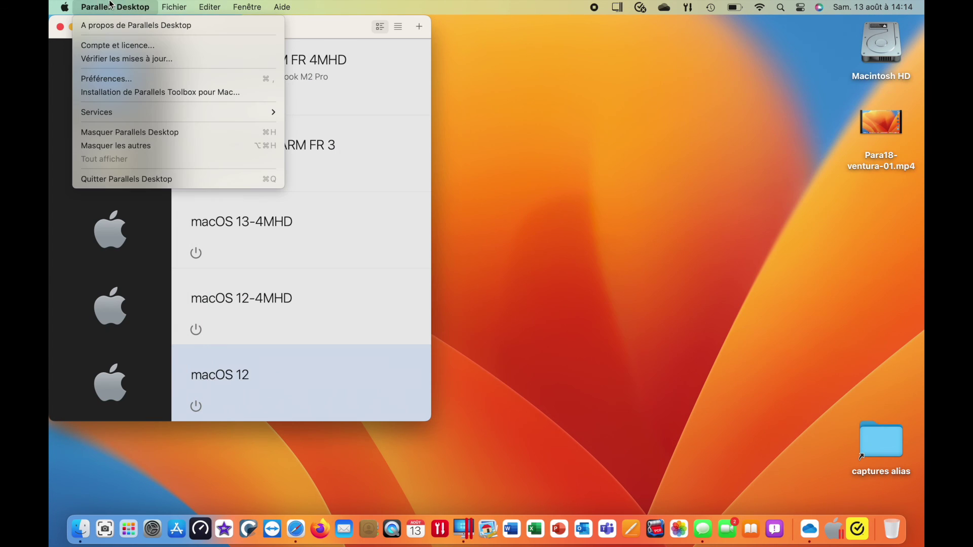
pyautogui.click(113, 28)
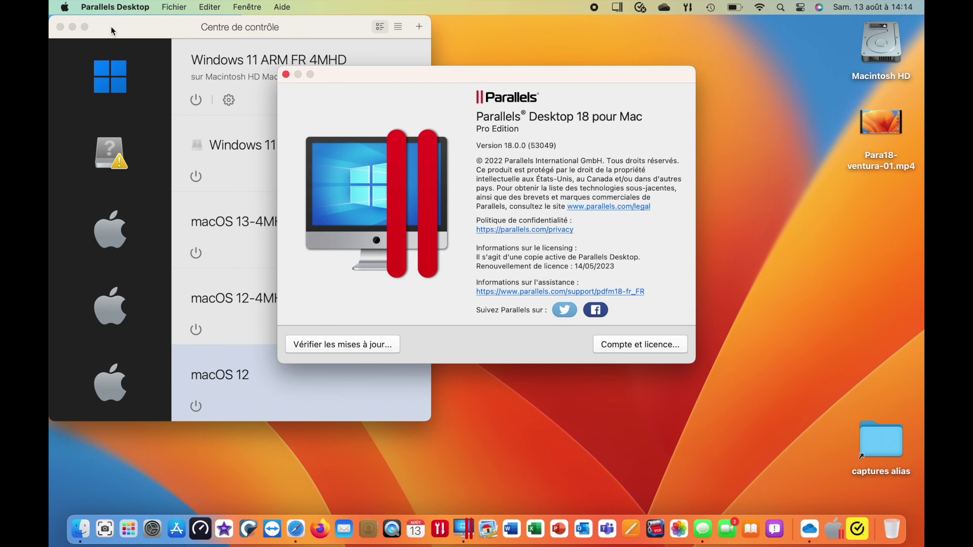
pyautogui.click(286, 74)
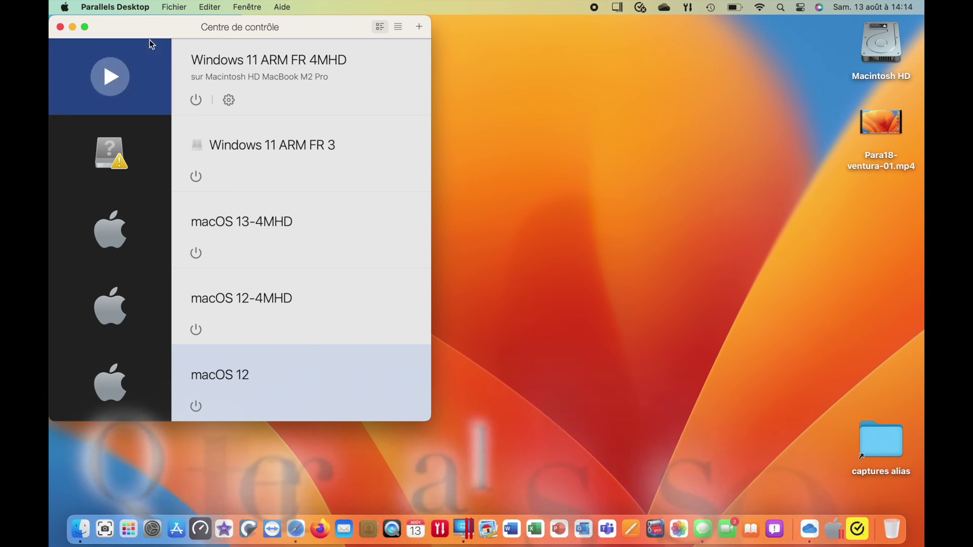
# Quit Parallels Desktop
pyautogui.click(116, 6)
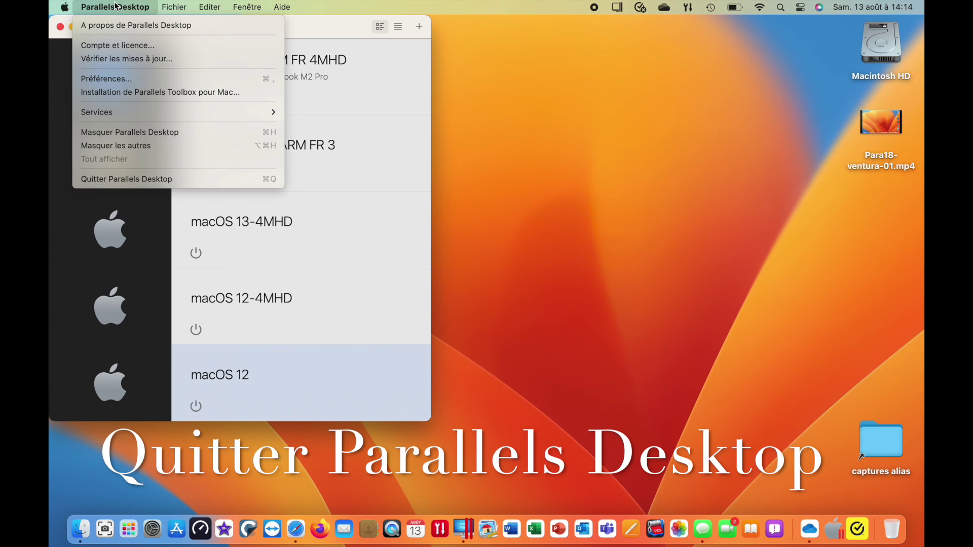
pyautogui.click(133, 175)
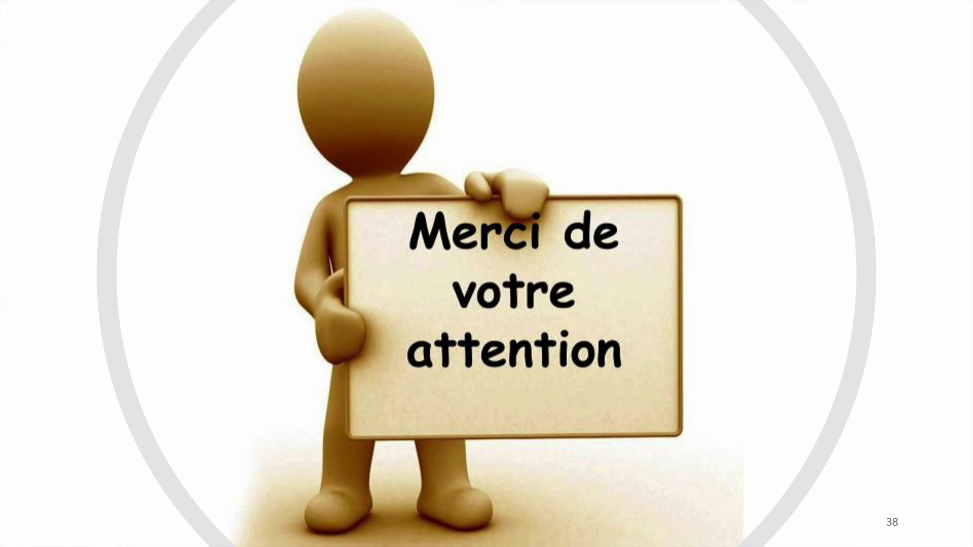
pyautogui.press('Right')
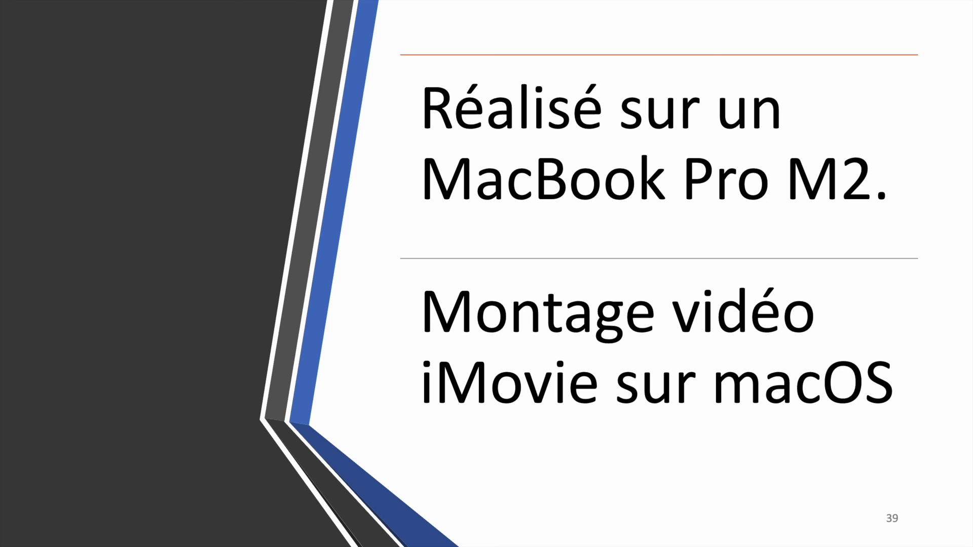